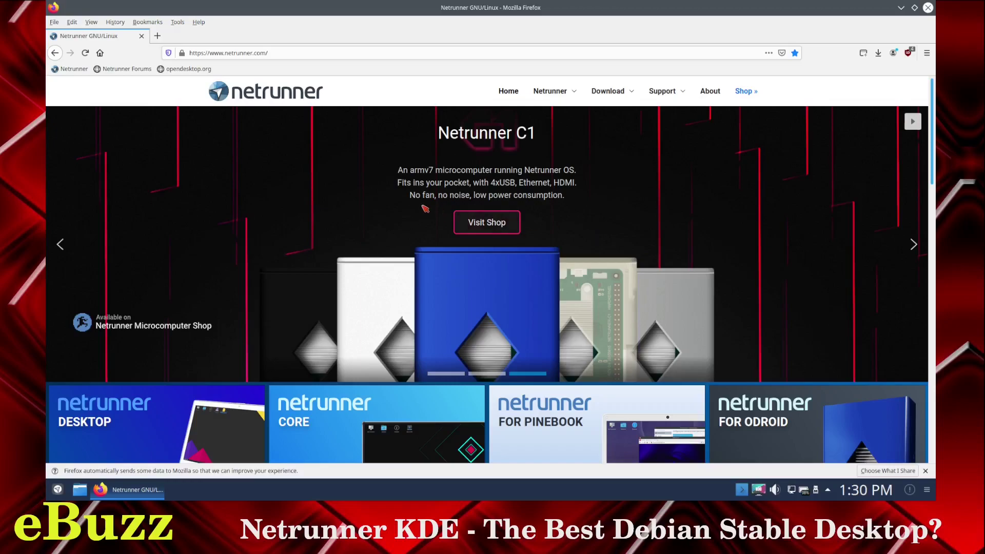
{"action": "scroll", "coordinate": [473, 203], "scroll_direction": "down", "scroll_amount": 5}
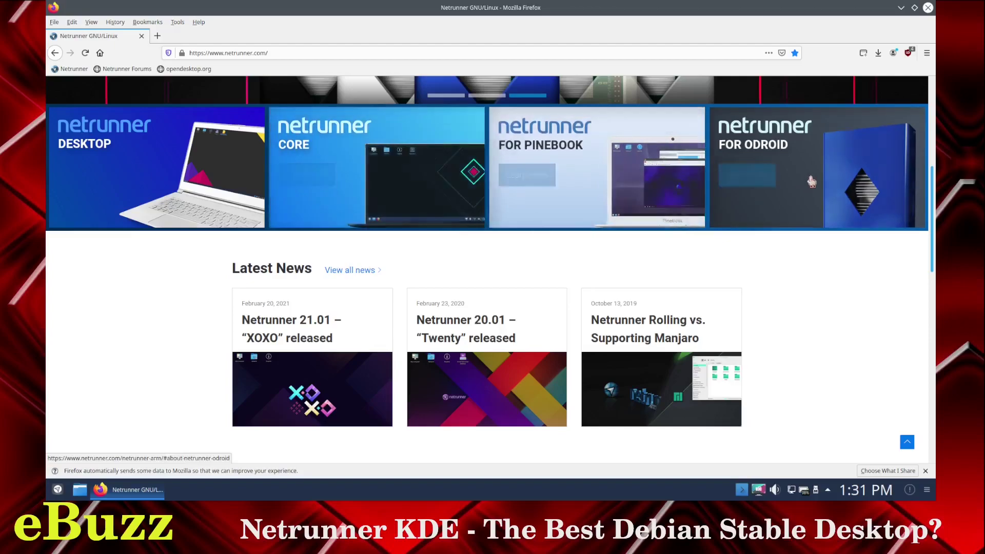
{"action": "scroll", "coordinate": [605, 230], "scroll_direction": "down", "scroll_amount": 1}
{"action": "scroll", "coordinate": [606, 229], "scroll_direction": "down", "scroll_amount": 15}
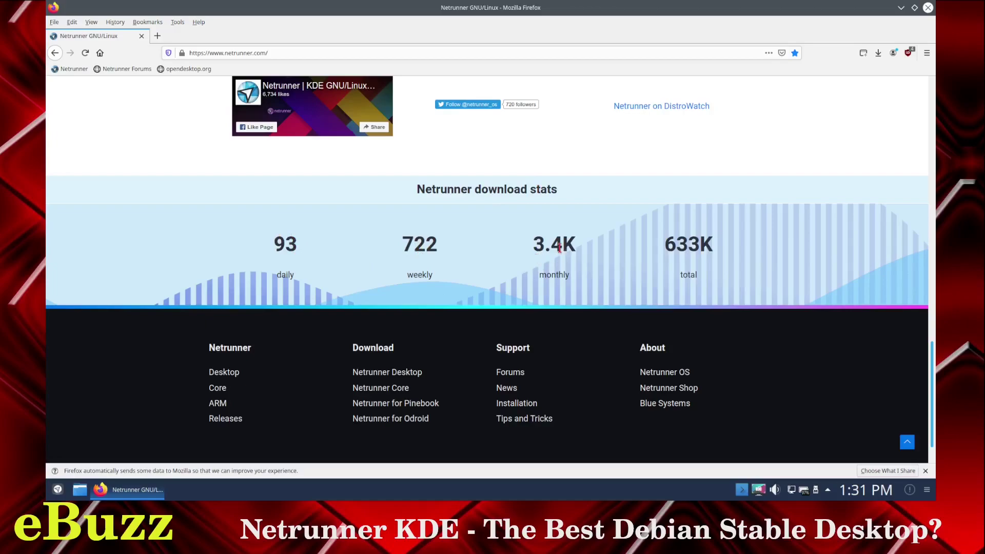
{"action": "scroll", "coordinate": [528, 234], "scroll_direction": "down", "scroll_amount": 1}
{"action": "scroll", "coordinate": [527, 255], "scroll_direction": "up", "scroll_amount": 3}
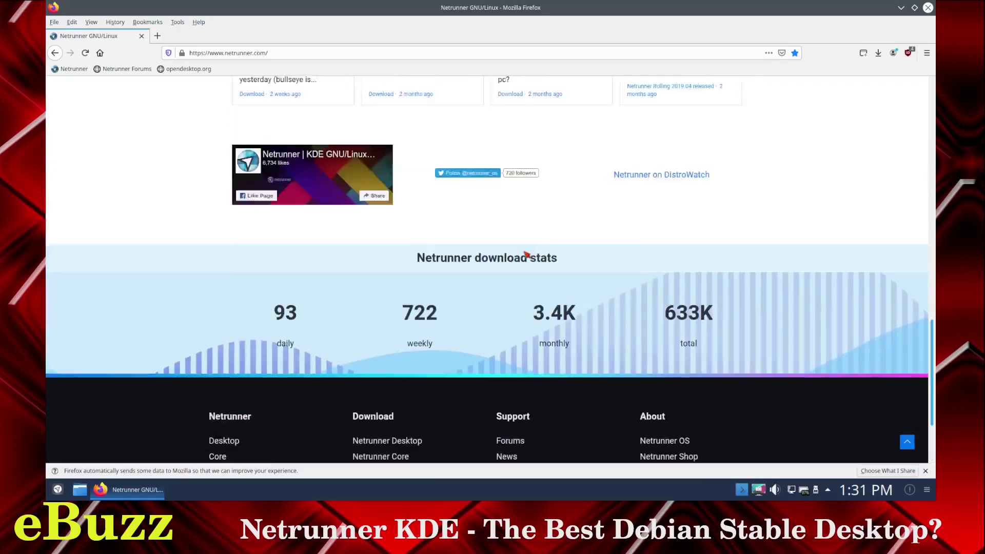
{"action": "scroll", "coordinate": [527, 254], "scroll_direction": "up", "scroll_amount": 10}
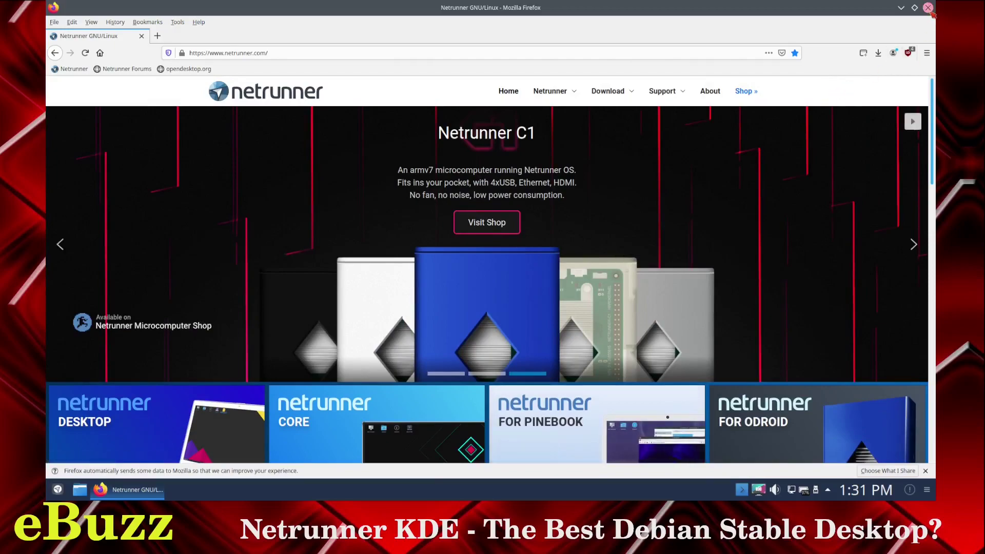
Step: Close Firefox, then view the desktop wallpaper settings and close them without changes
{"action": "left_click", "coordinate": [928, 7]}
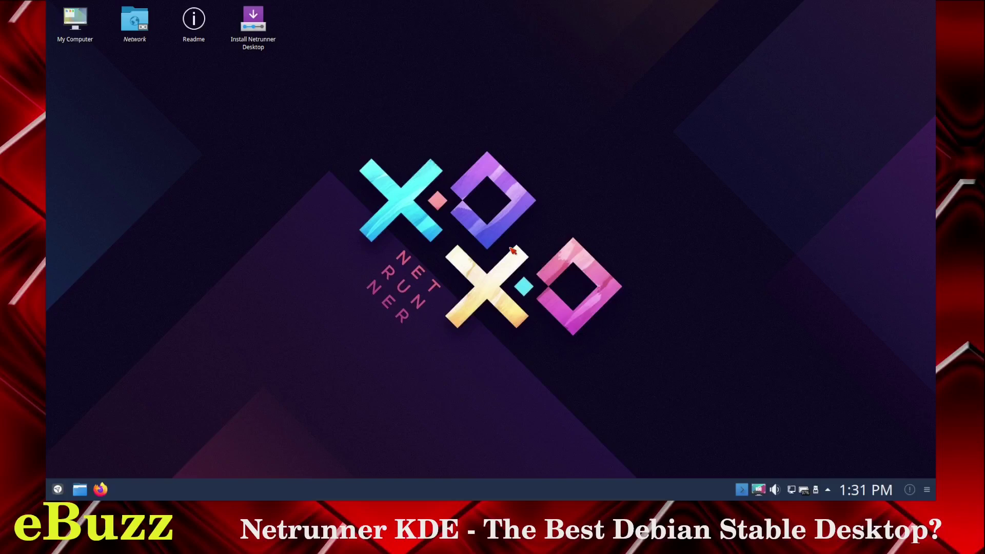
{"action": "right_click", "coordinate": [418, 206]}
{"action": "left_click", "coordinate": [458, 333]}
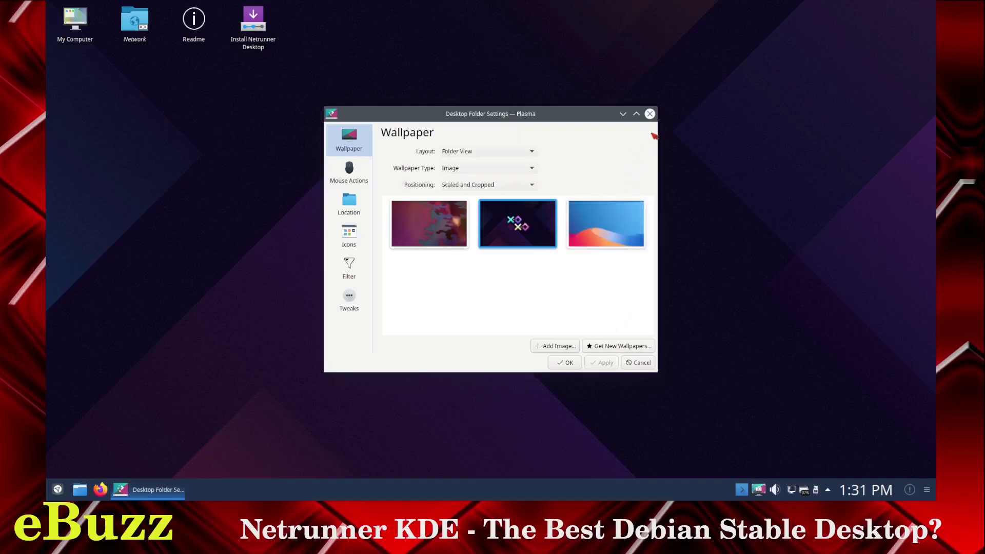
{"action": "left_click", "coordinate": [650, 114]}
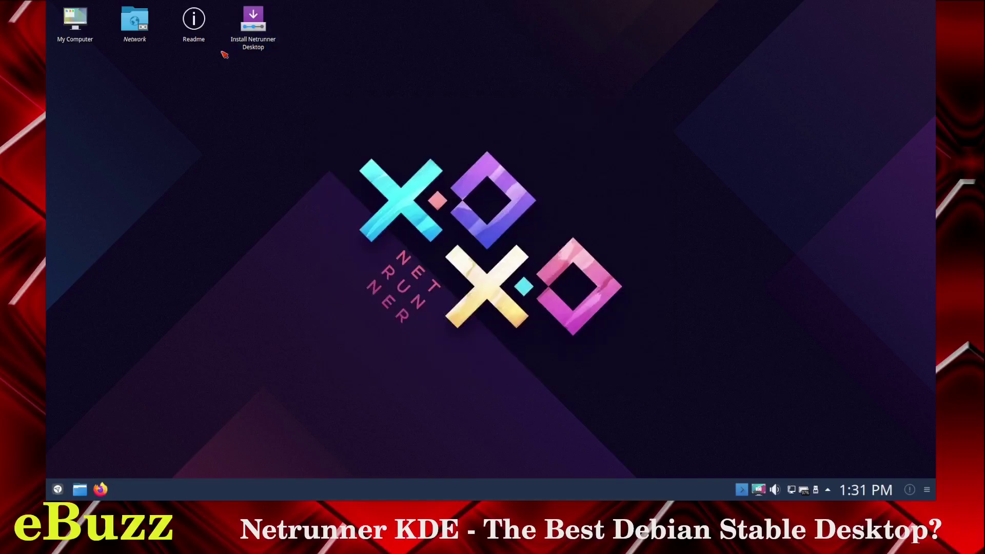
{"action": "left_click", "coordinate": [829, 491]}
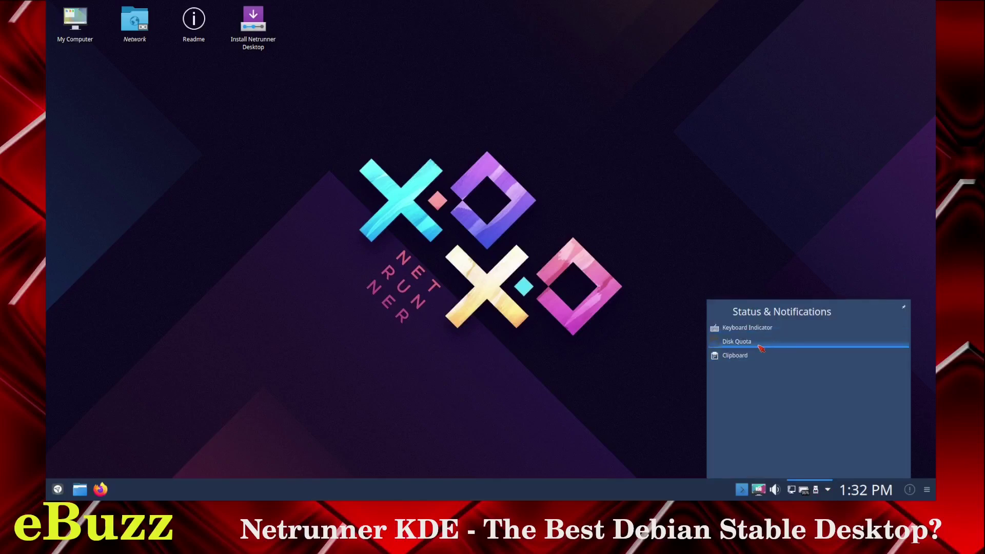
{"action": "left_click", "coordinate": [827, 490]}
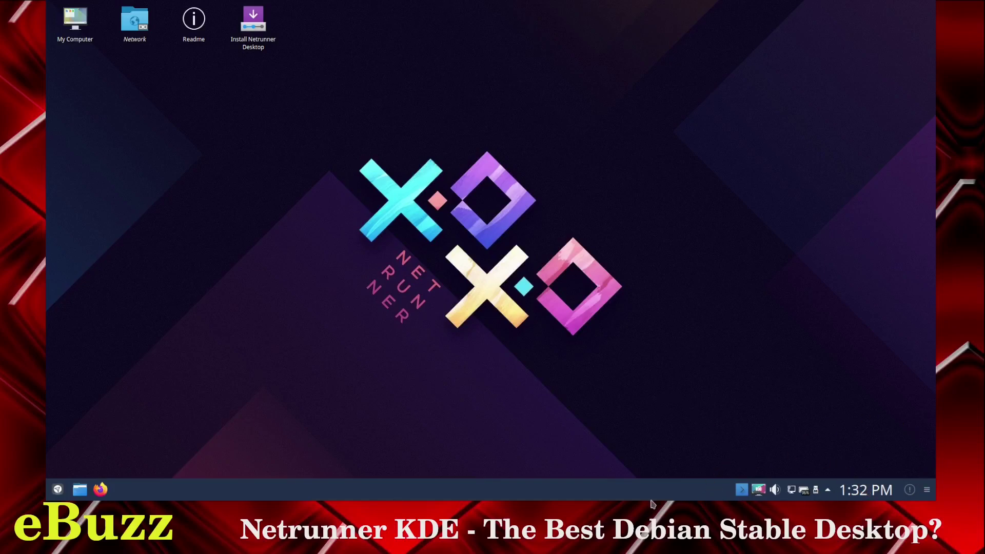
Step: Make the bottom panel slightly taller in panel edit mode, then browse the available widgets
{"action": "right_click", "coordinate": [664, 491]}
{"action": "mouse_move", "coordinate": [690, 476]}
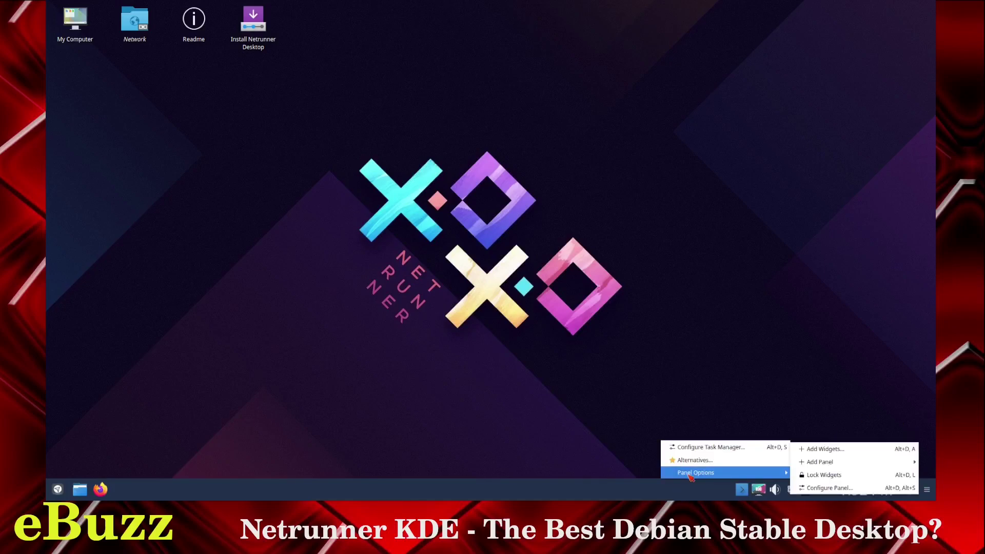
{"action": "left_click", "coordinate": [821, 487]}
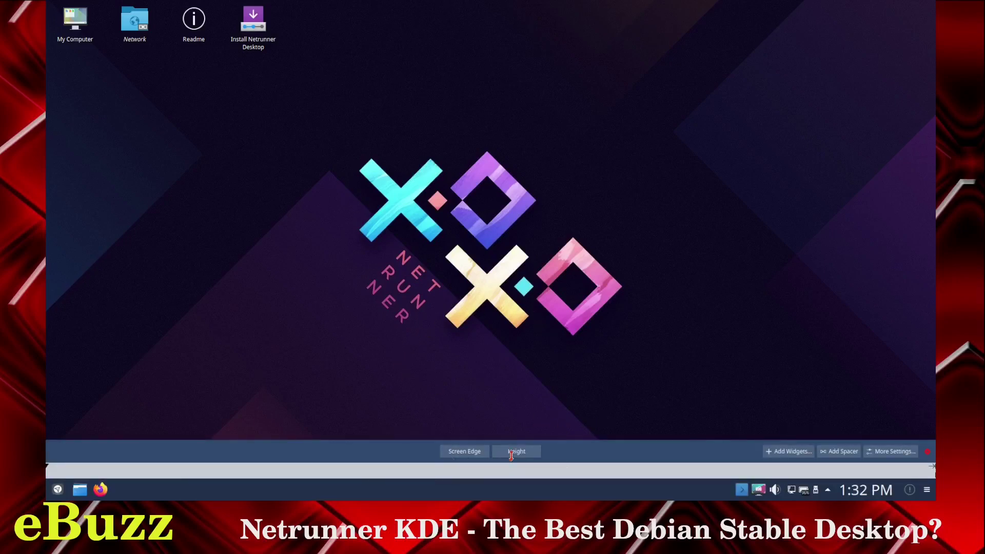
{"action": "mouse_move", "coordinate": [512, 456]}
{"action": "left_mouse_down"}
{"action": "mouse_move", "coordinate": [512, 445]}
{"action": "mouse_move", "coordinate": [519, 450]}
{"action": "left_mouse_up"}
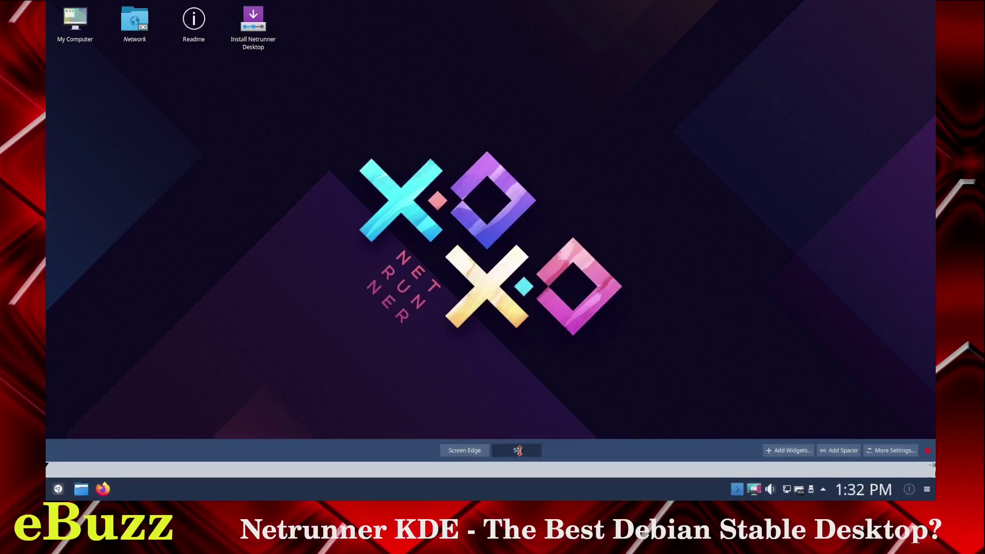
{"action": "left_click", "coordinate": [782, 456]}
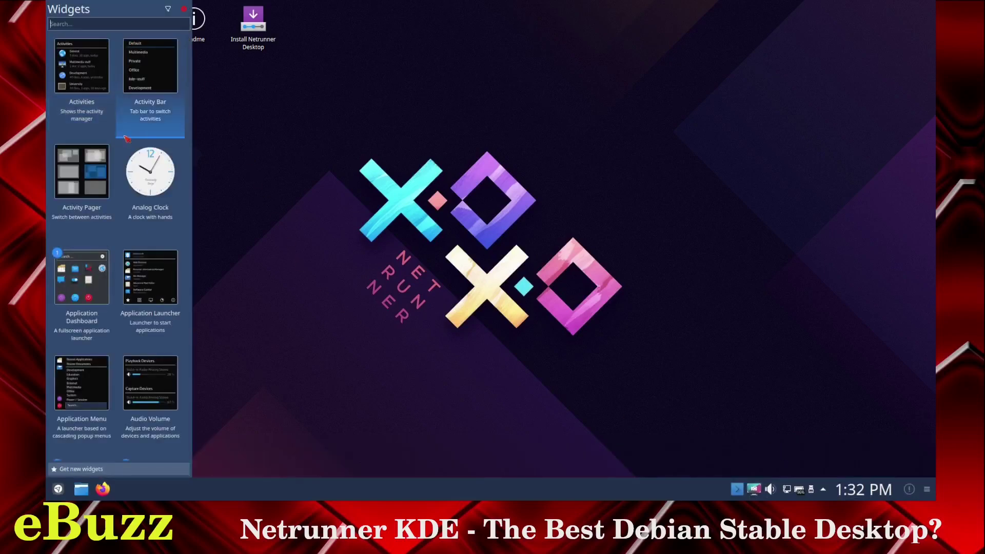
Step: Close the widgets browser and set Dolphin's Places panel icons to Large
{"action": "left_click", "coordinate": [440, 267]}
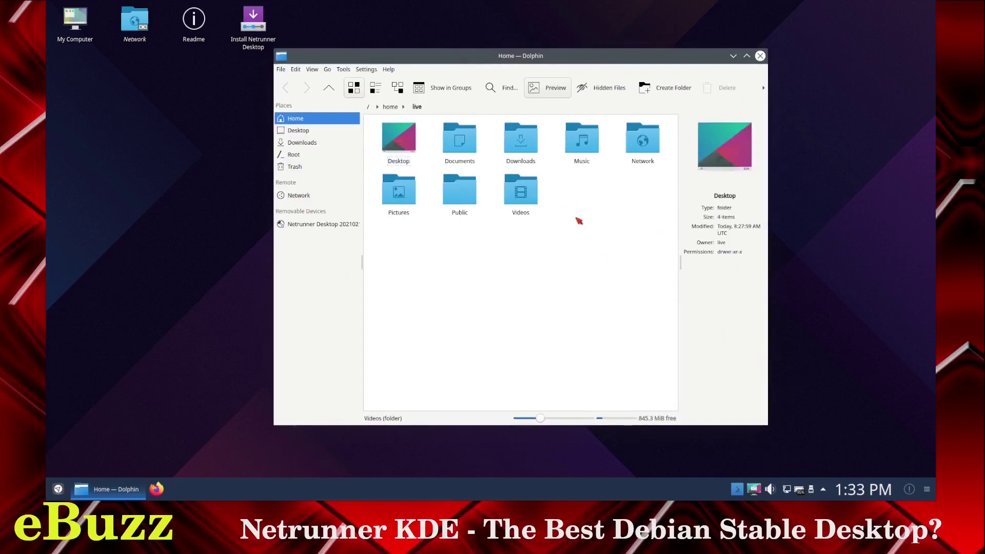
{"action": "left_click", "coordinate": [521, 144]}
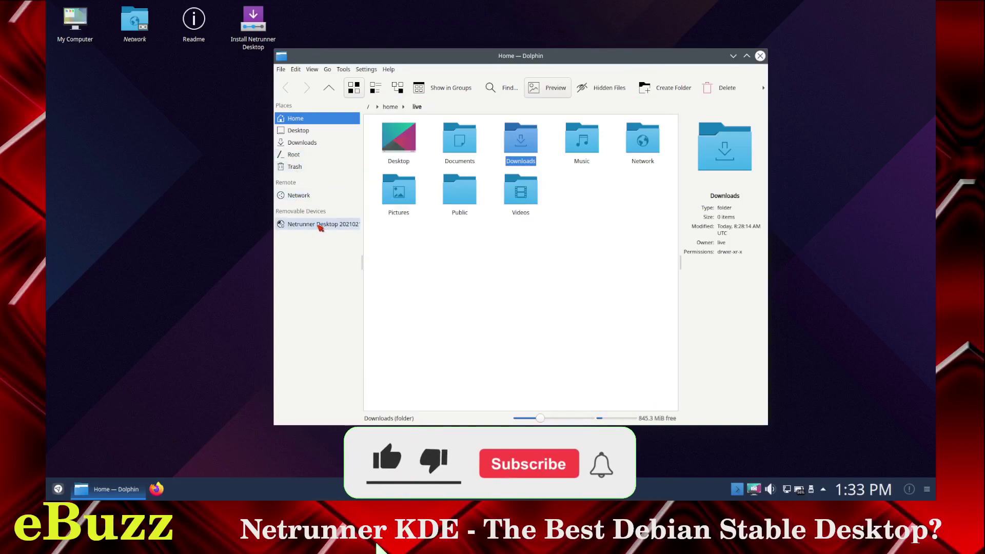
{"action": "right_click", "coordinate": [316, 318]}
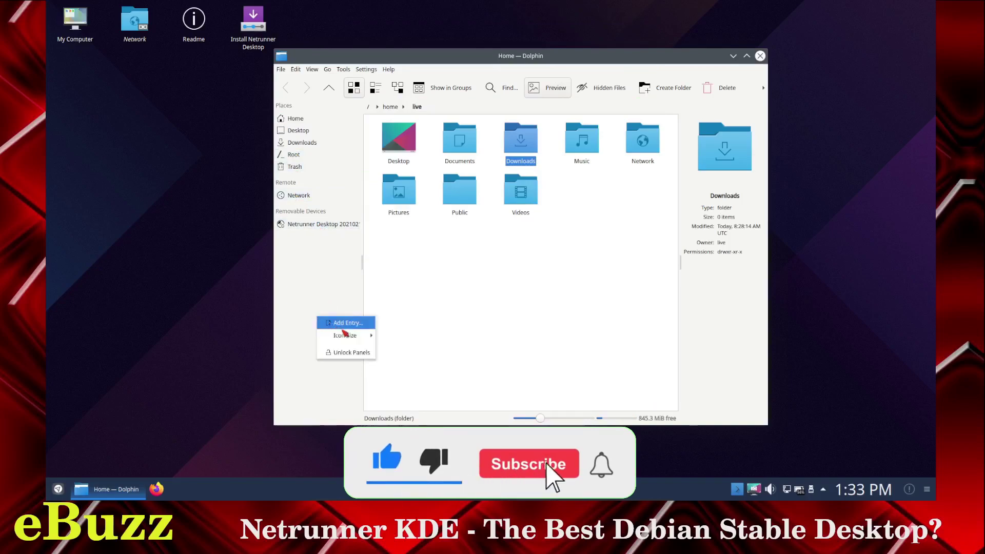
{"action": "mouse_move", "coordinate": [369, 336]}
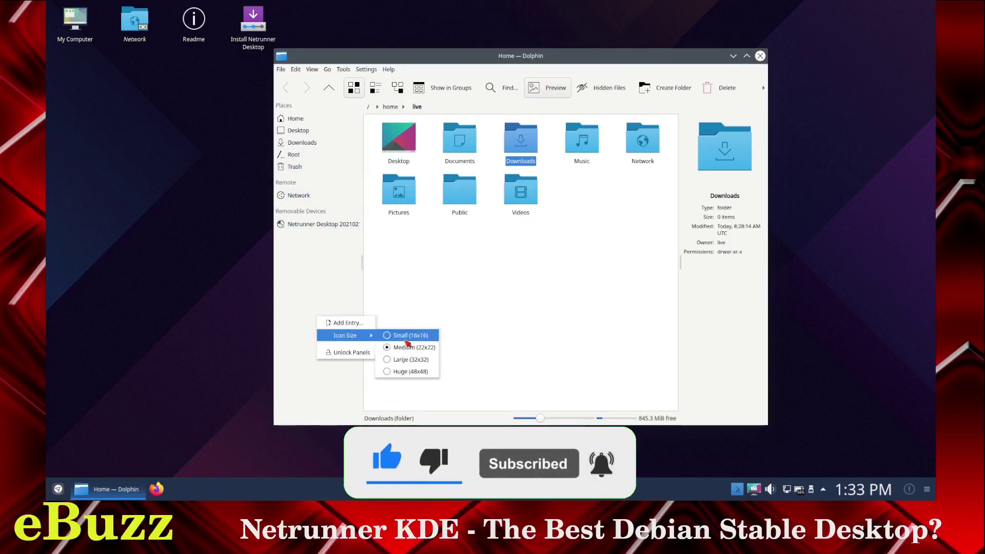
{"action": "left_click", "coordinate": [395, 360]}
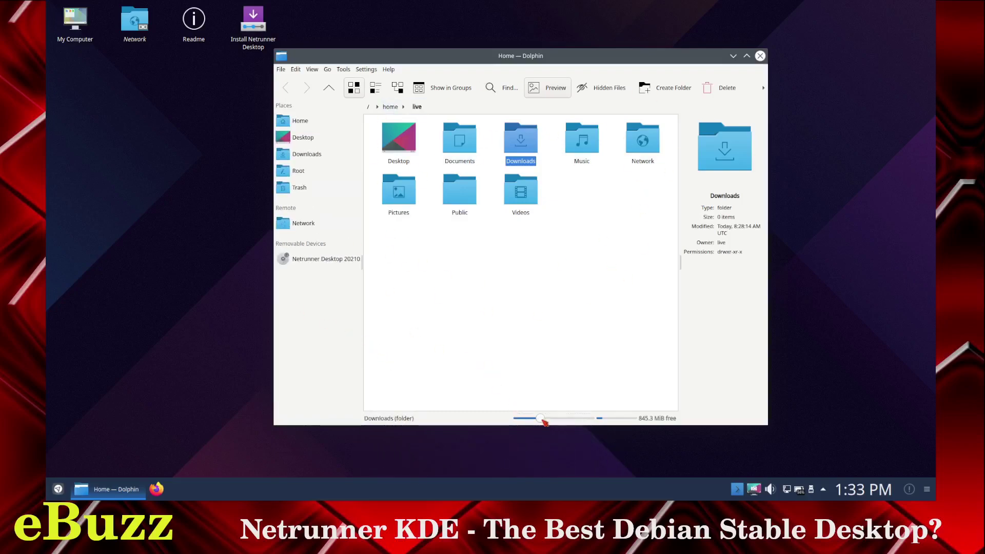
Step: Enlarge the folder view icons, toggle hidden files on and off, then close Dolphin
{"action": "mouse_move", "coordinate": [541, 419]}
{"action": "left_mouse_down"}
{"action": "mouse_move", "coordinate": [560, 421]}
{"action": "mouse_move", "coordinate": [546, 421]}
{"action": "left_mouse_up"}
{"action": "left_click", "coordinate": [603, 89]}
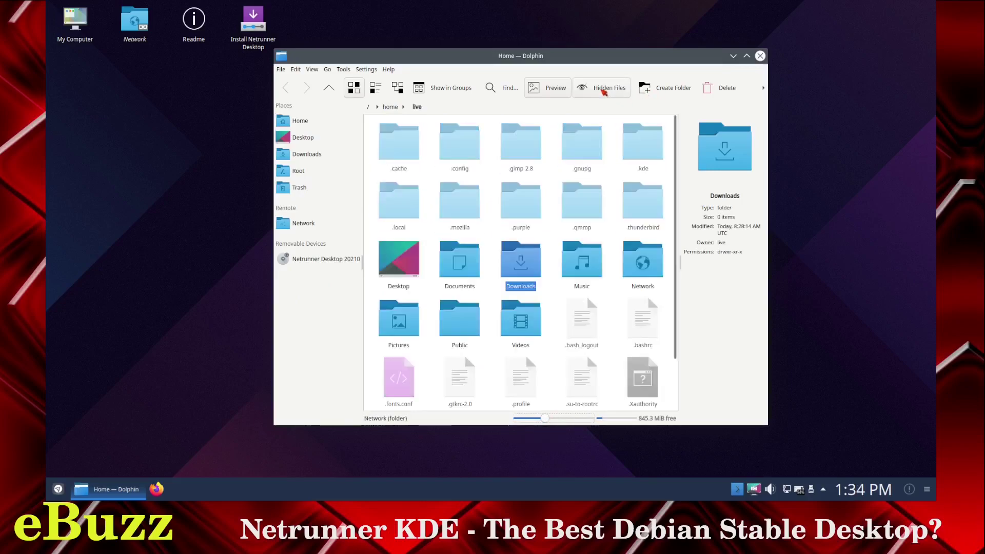
{"action": "left_click", "coordinate": [604, 90]}
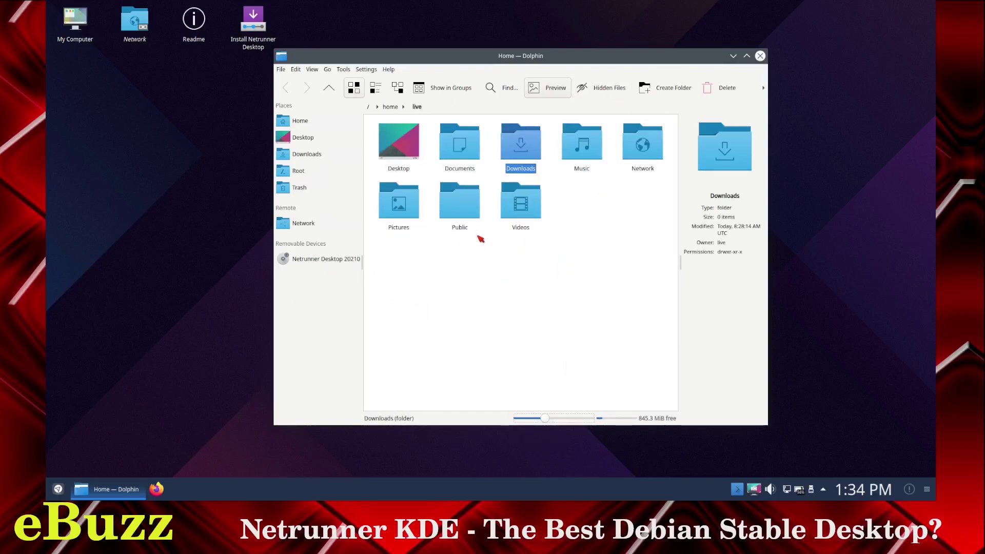
{"action": "left_click", "coordinate": [760, 56]}
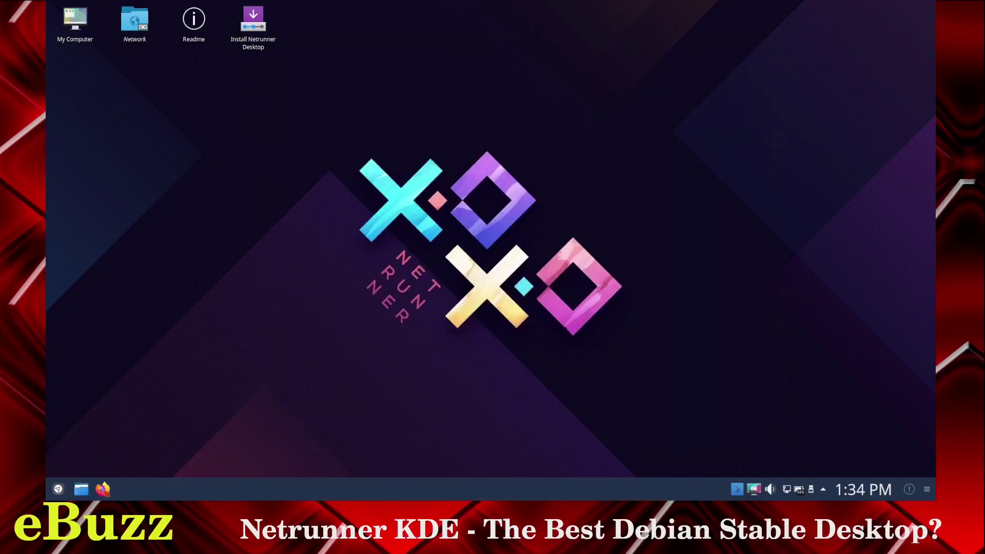
Step: In the launcher dashboard, browse Recent Documents, Games, Graphics, Internet and Multimedia categories
{"action": "left_click", "coordinate": [59, 490]}
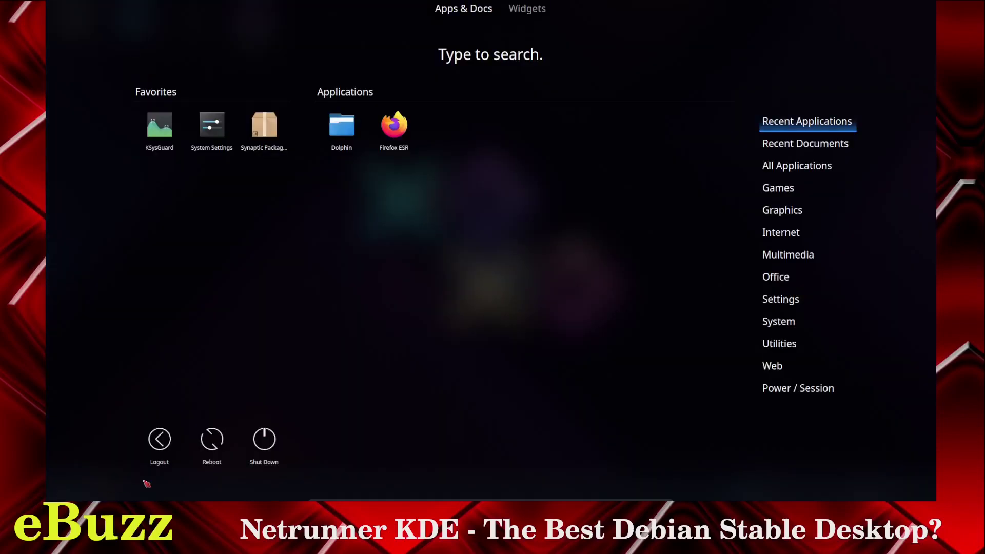
{"action": "left_click", "coordinate": [786, 144]}
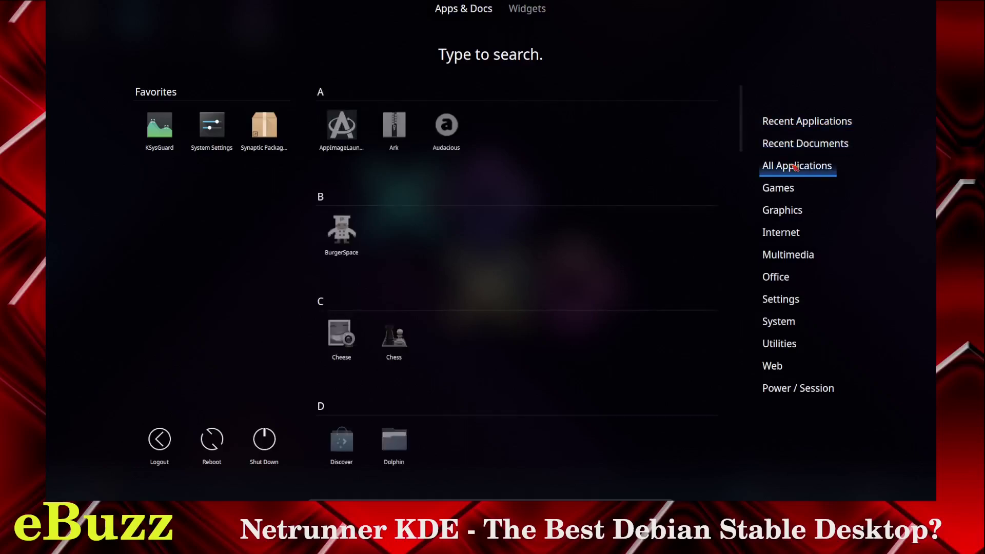
{"action": "mouse_move", "coordinate": [792, 190]}
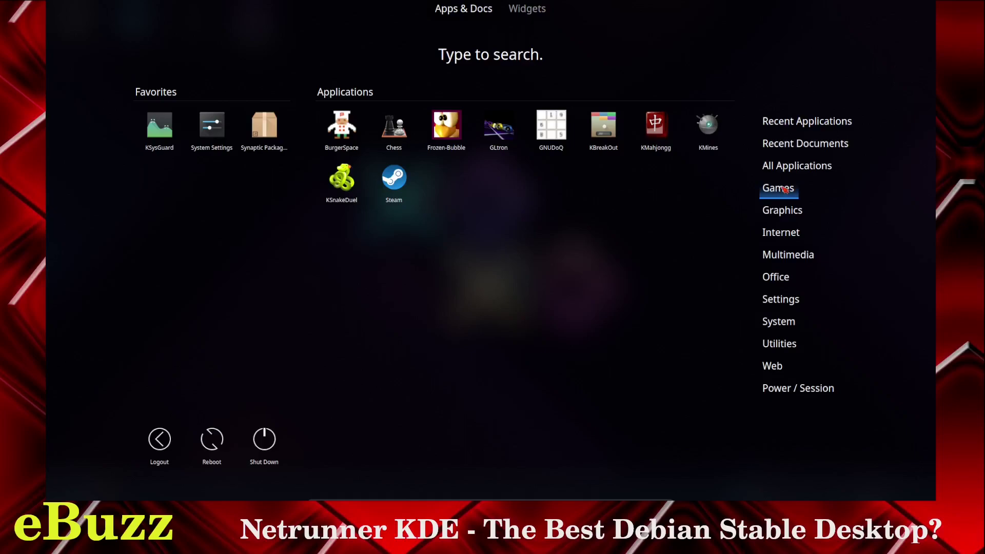
{"action": "mouse_move", "coordinate": [788, 218]}
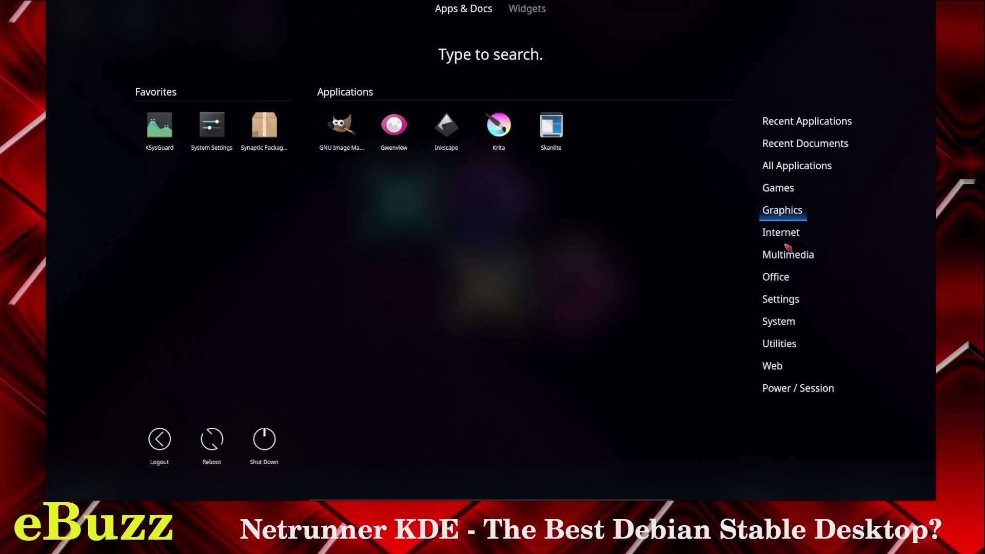
{"action": "left_click", "coordinate": [787, 237]}
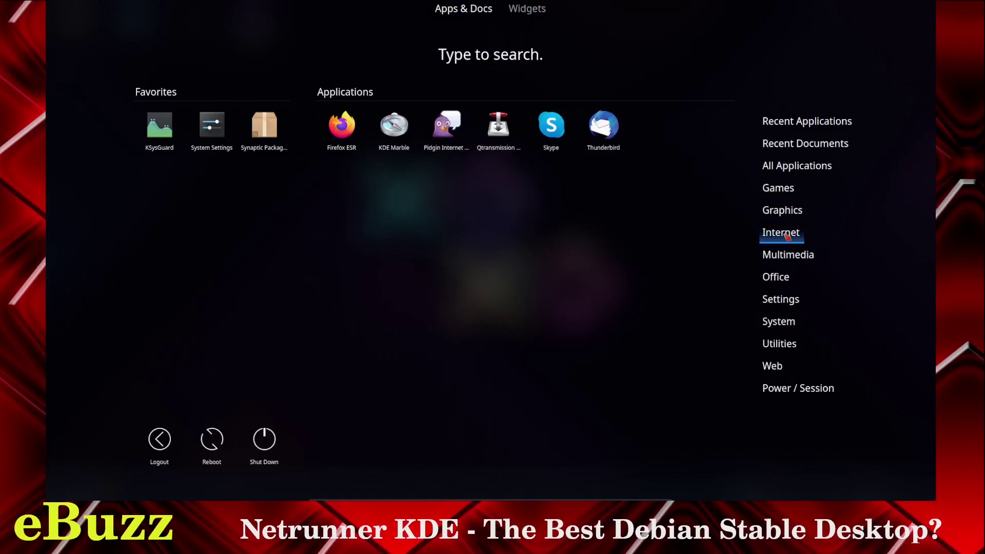
{"action": "left_click", "coordinate": [787, 263]}
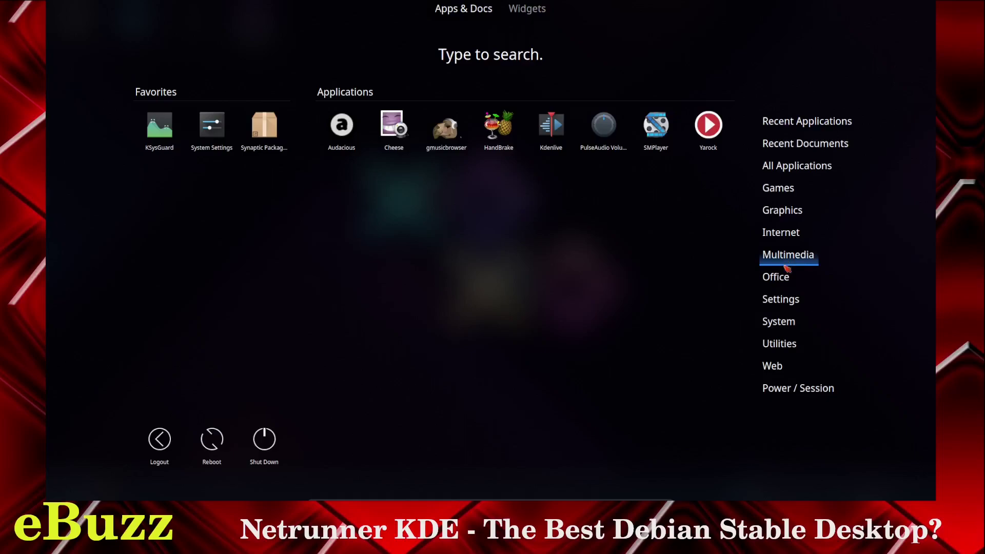
Step: Browse the Office, Settings, System, Utilities, Web and Power / Session categories
{"action": "mouse_move", "coordinate": [784, 282]}
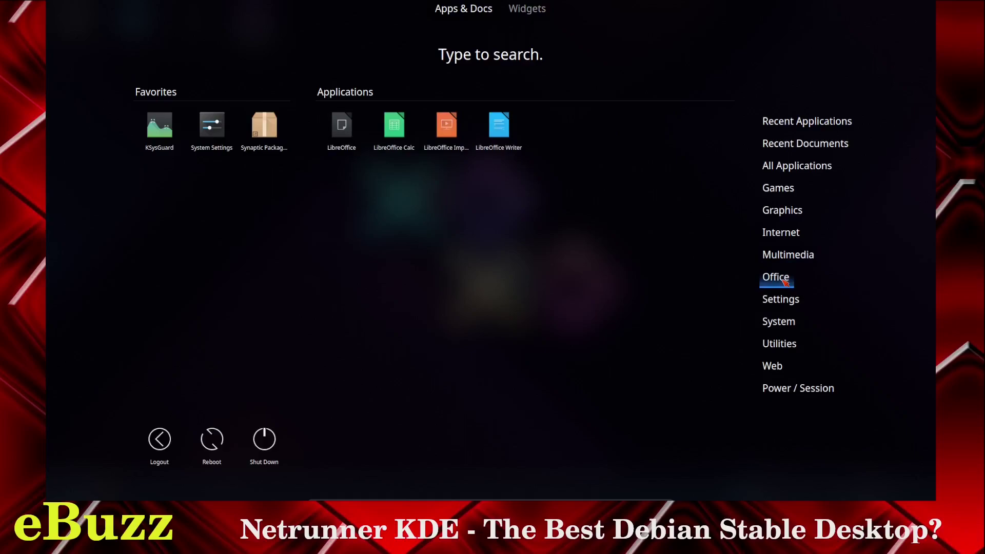
{"action": "mouse_move", "coordinate": [785, 304]}
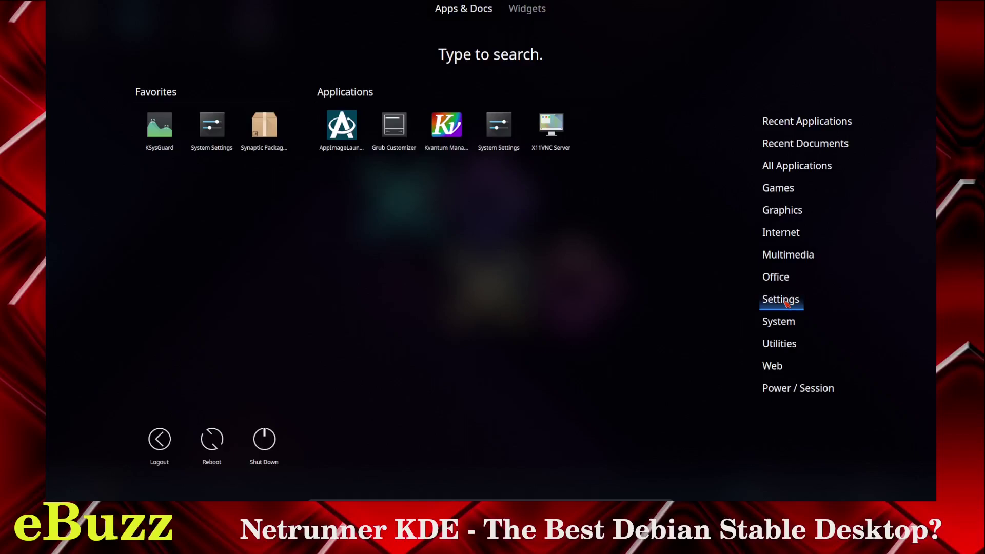
{"action": "mouse_move", "coordinate": [784, 325]}
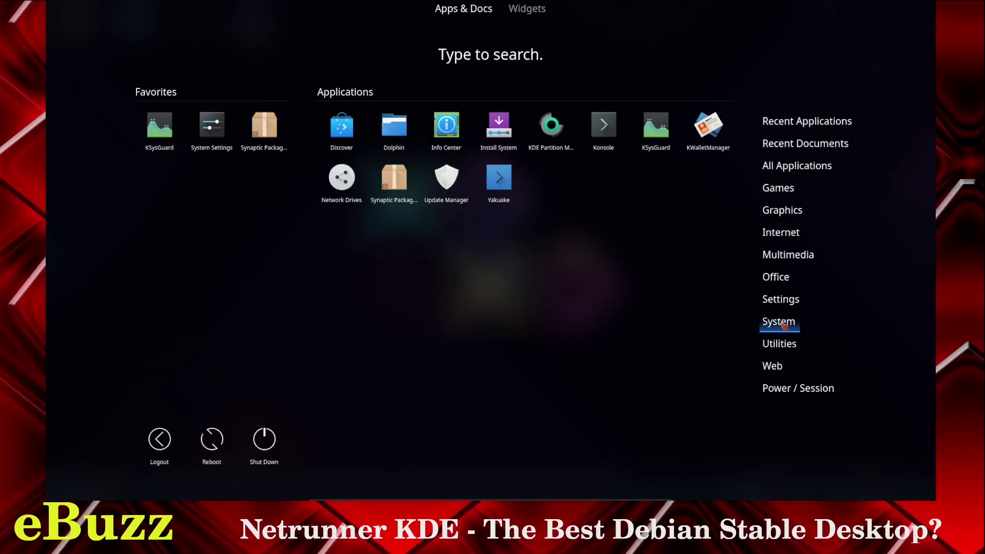
{"action": "mouse_move", "coordinate": [781, 348]}
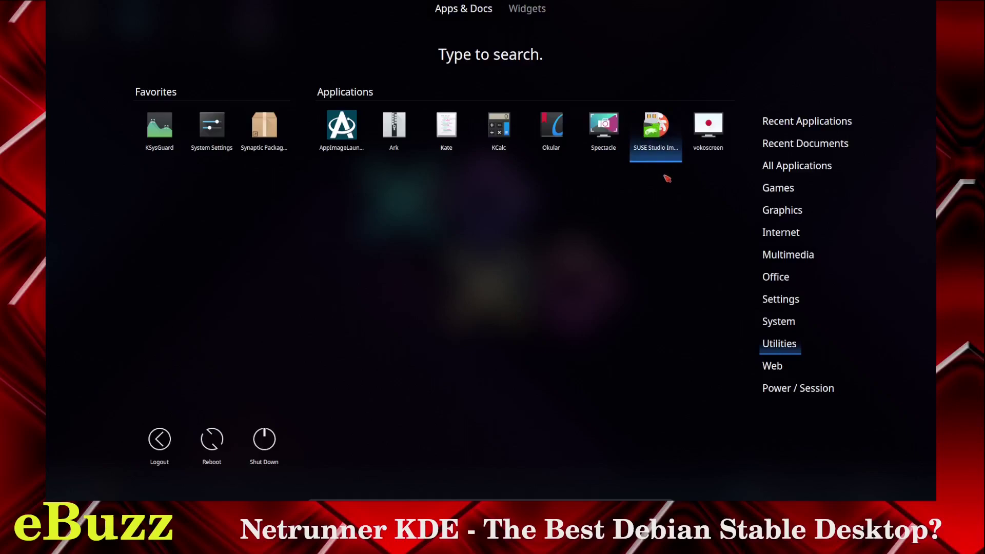
{"action": "left_click", "coordinate": [774, 368]}
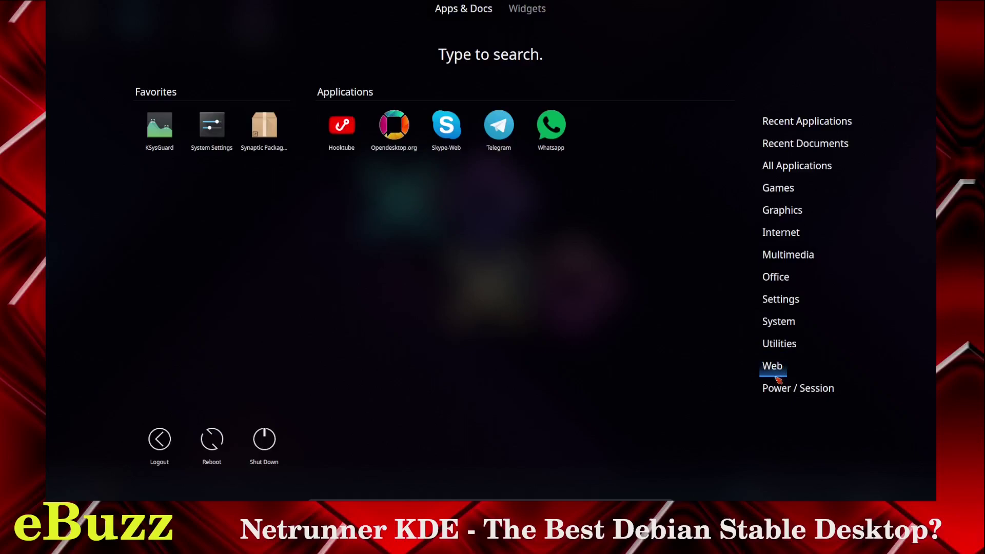
{"action": "left_click", "coordinate": [779, 393]}
Step: Reopen the application dashboard and launch System Settings from Favorites
{"action": "key", "text": "Escape"}
{"action": "left_click", "coordinate": [60, 500]}
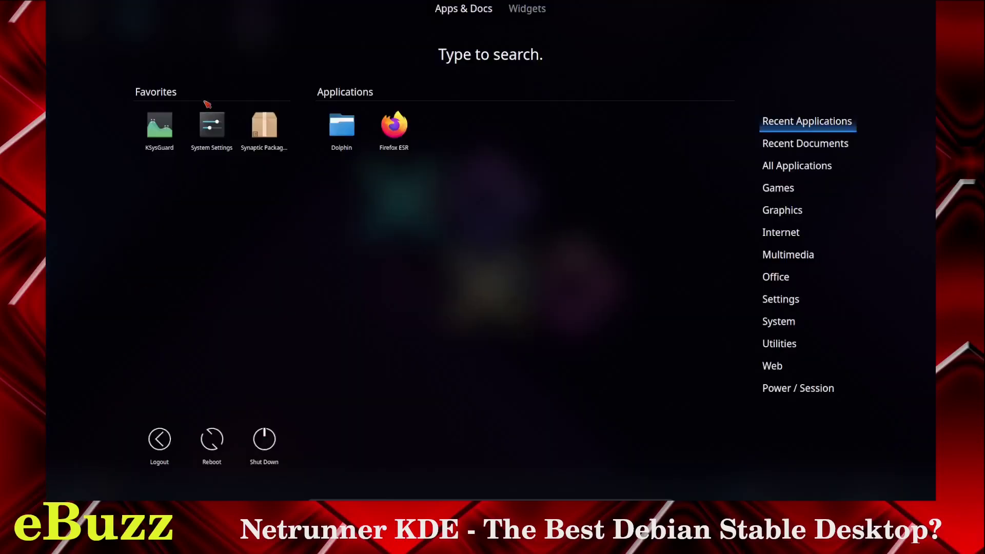
{"action": "left_click", "coordinate": [212, 127]}
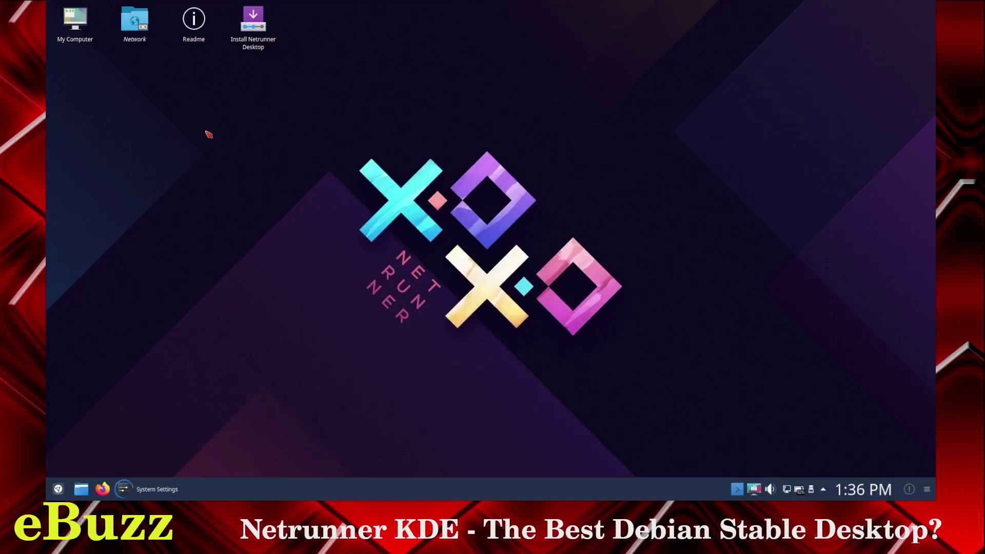
Step: View the Account Details and Language pages, then Online Accounts, returning to the category list
{"action": "left_click", "coordinate": [275, 116]}
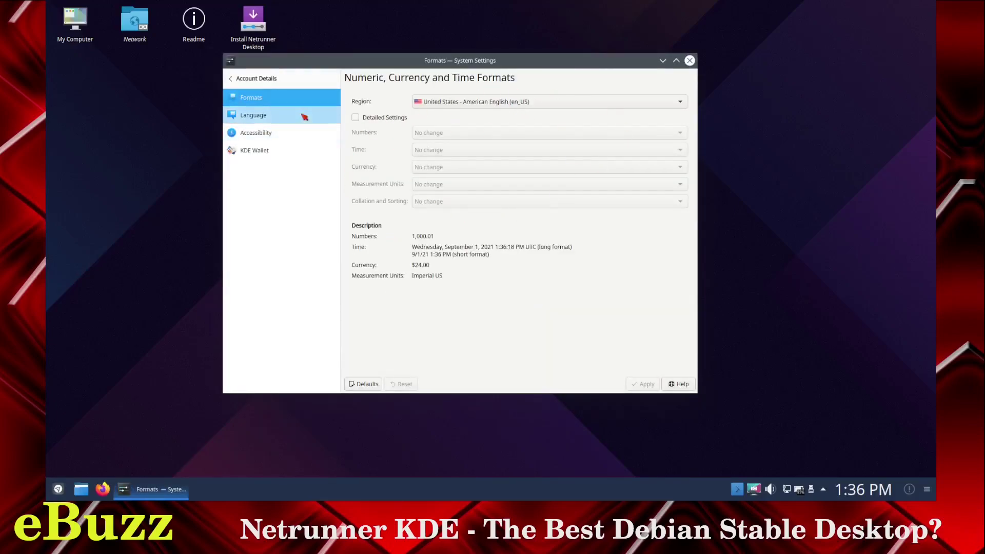
{"action": "left_click", "coordinate": [252, 115]}
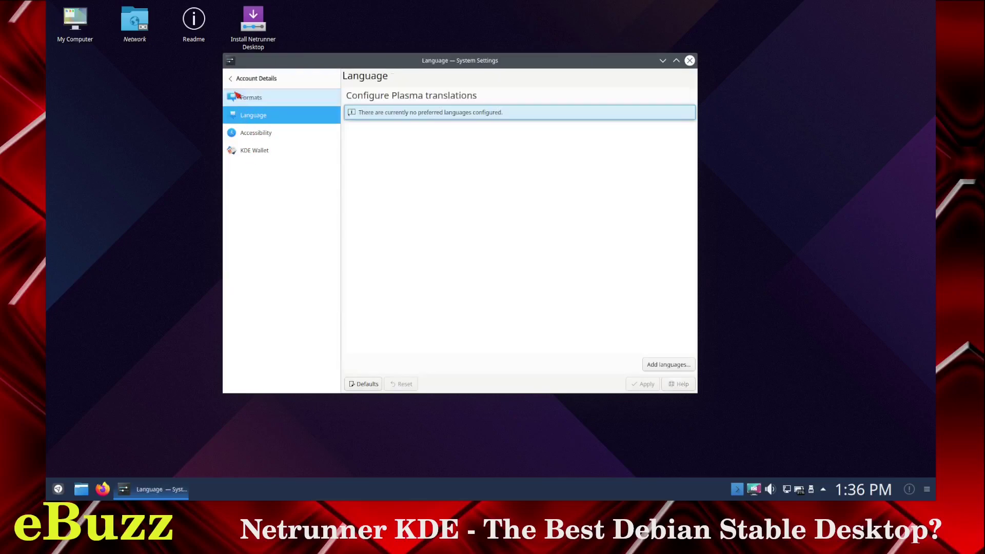
{"action": "left_click", "coordinate": [244, 79]}
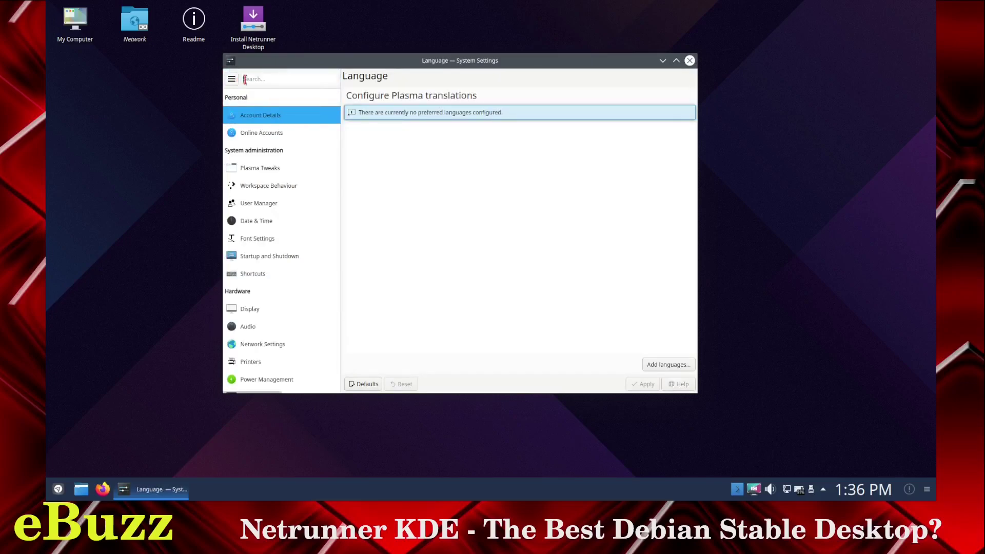
{"action": "left_click", "coordinate": [256, 135]}
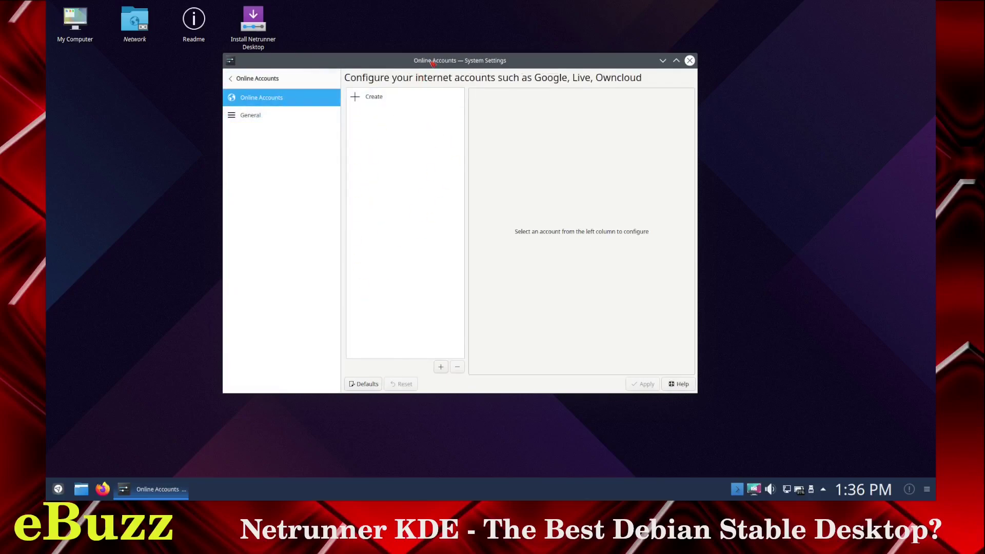
{"action": "left_click", "coordinate": [244, 78]}
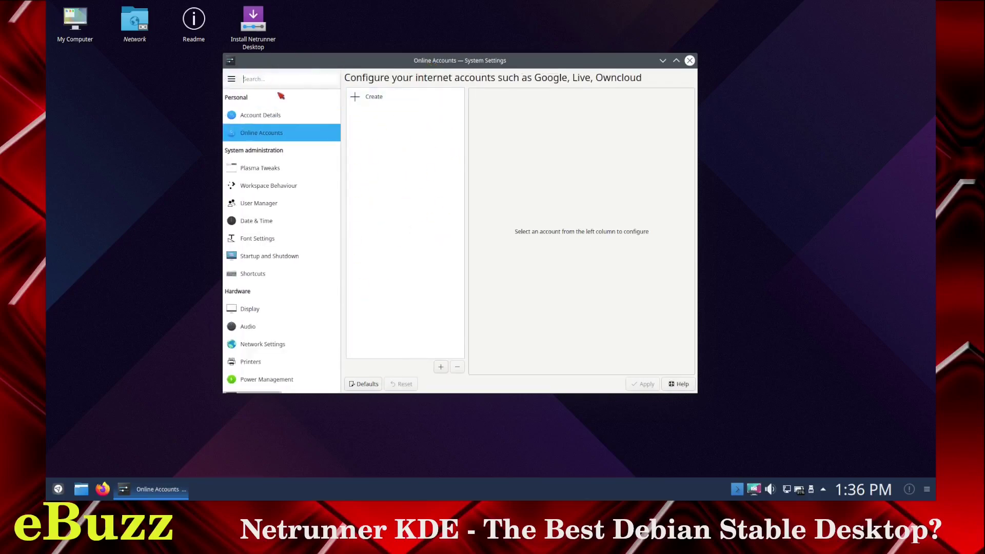
Step: Apply the Netrunner Black look and feel from Plasma Tweaks
{"action": "left_click", "coordinate": [280, 173]}
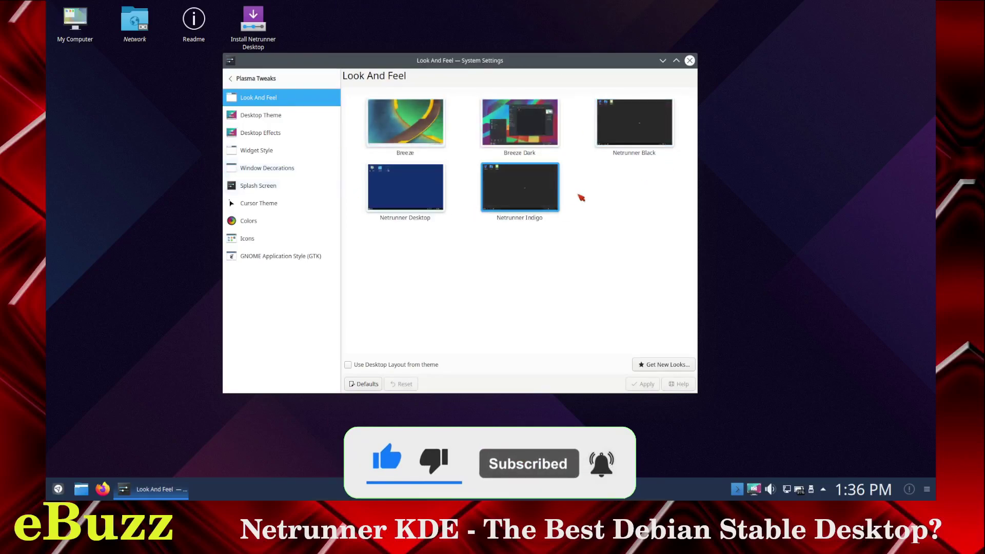
{"action": "left_click", "coordinate": [629, 132]}
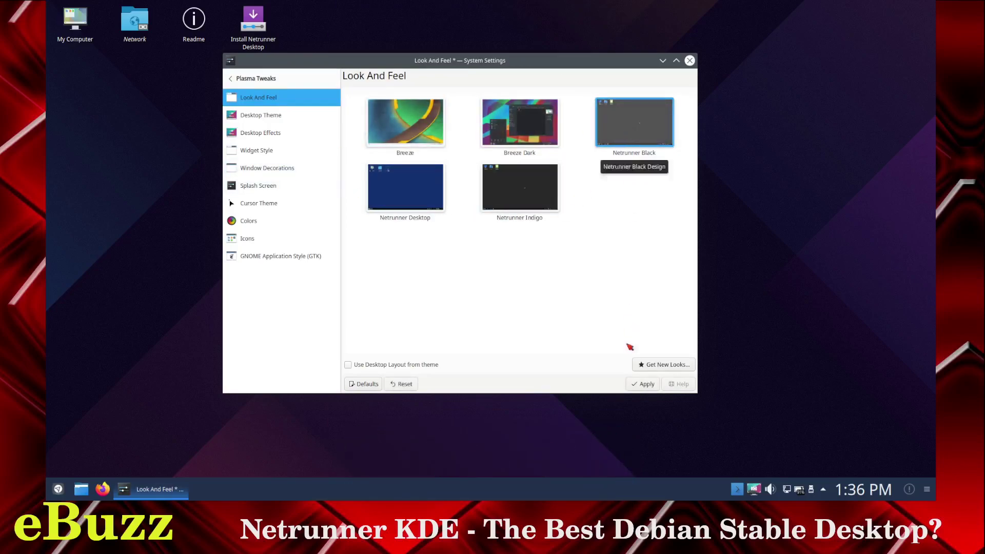
{"action": "left_click", "coordinate": [645, 385]}
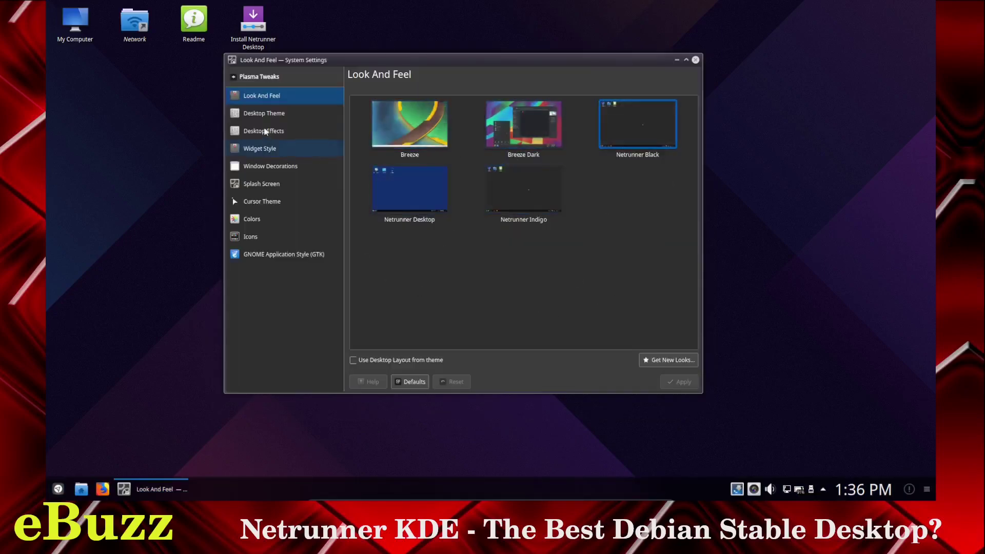
Step: Browse the Desktop Theme, Effects, Widget Style, Window Decorations, Cursor, Colors, Icons and GTK pages
{"action": "left_click", "coordinate": [255, 115]}
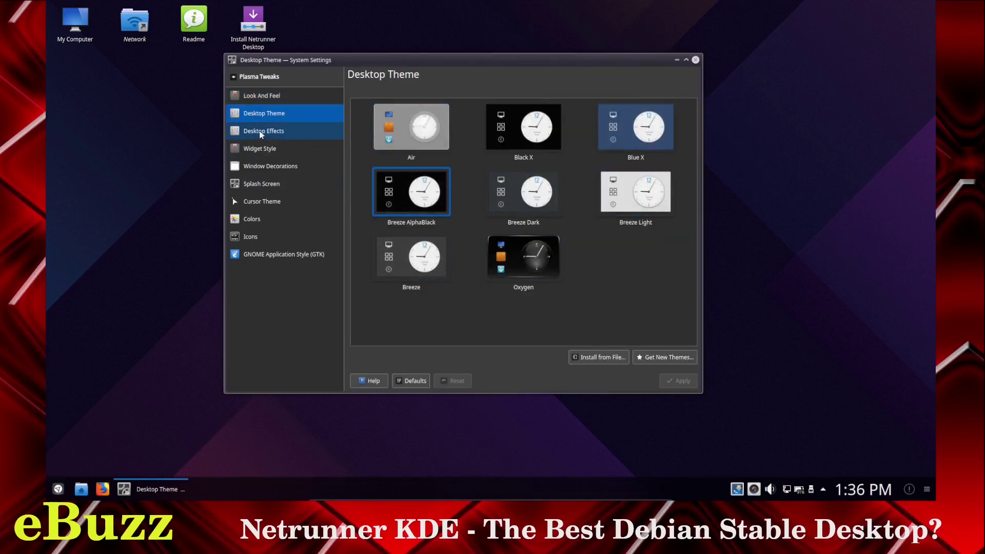
{"action": "left_click", "coordinate": [261, 133]}
{"action": "left_click", "coordinate": [264, 150]}
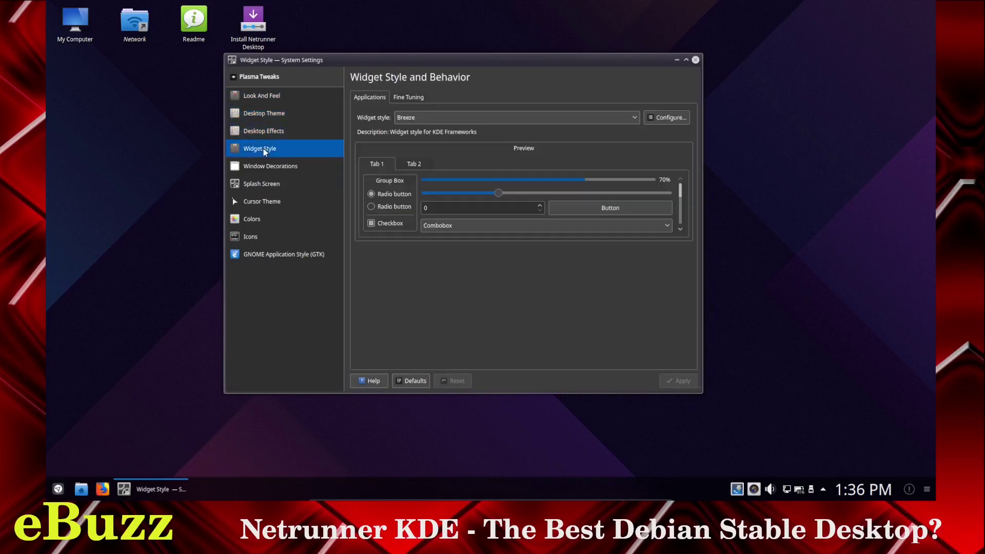
{"action": "left_click", "coordinate": [269, 167]}
{"action": "left_click", "coordinate": [261, 202]}
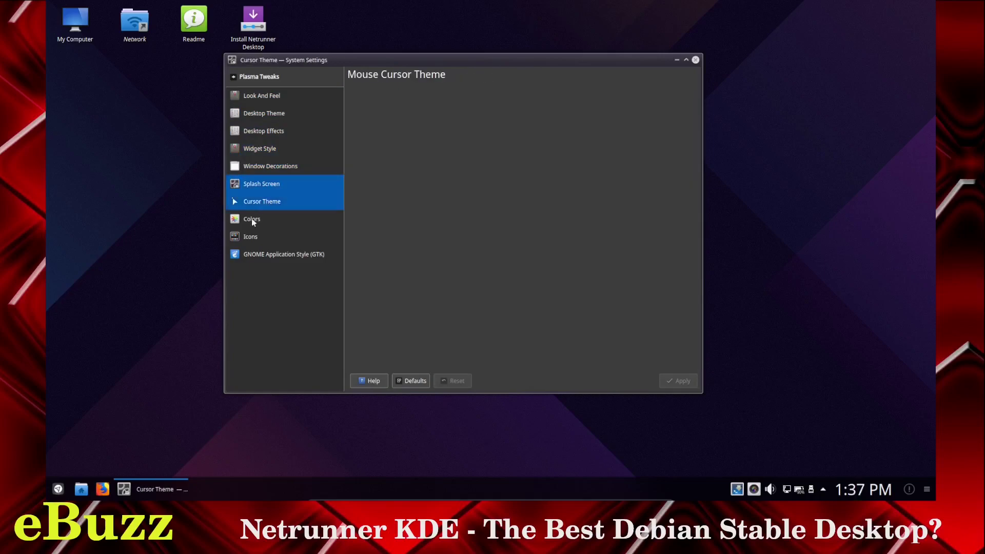
{"action": "left_click", "coordinate": [251, 221]}
{"action": "left_click", "coordinate": [254, 237]}
{"action": "left_click", "coordinate": [263, 254]}
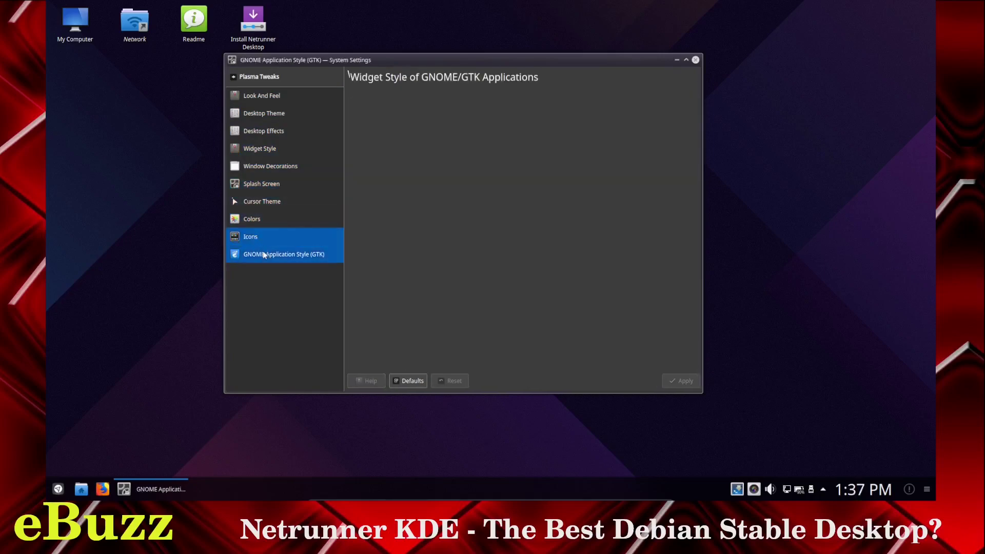
Step: Return to the main category list and close System Settings
{"action": "left_click", "coordinate": [241, 76]}
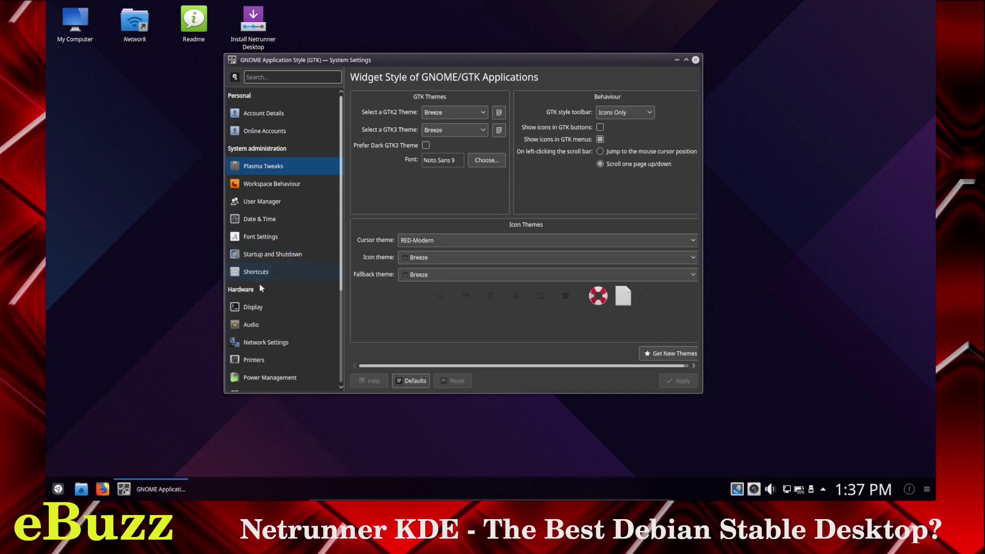
{"action": "scroll", "coordinate": [282, 245], "scroll_direction": "down", "scroll_amount": 3}
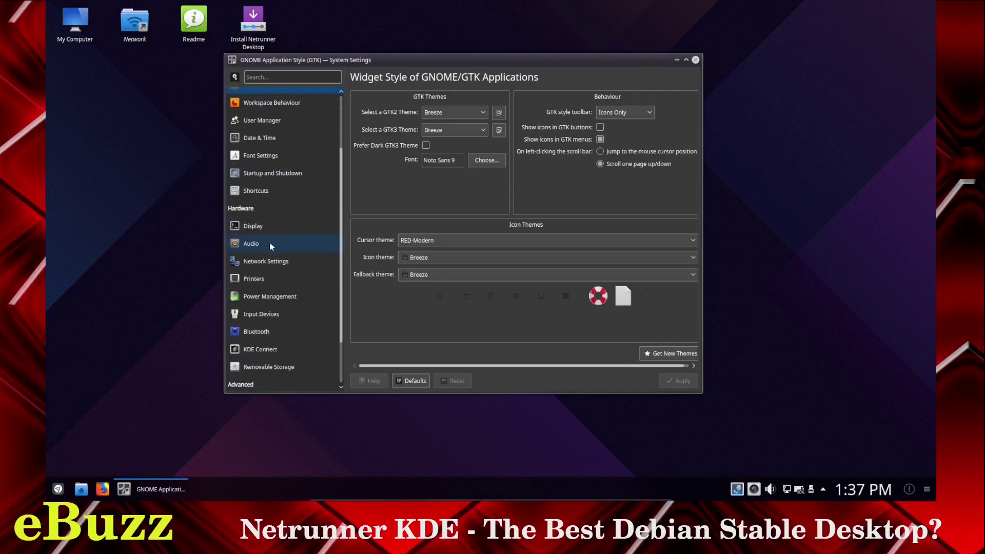
{"action": "left_click", "coordinate": [695, 60]}
Step: Launch Discover by searching 'software' and show its software source settings
{"action": "left_click", "coordinate": [58, 488]}
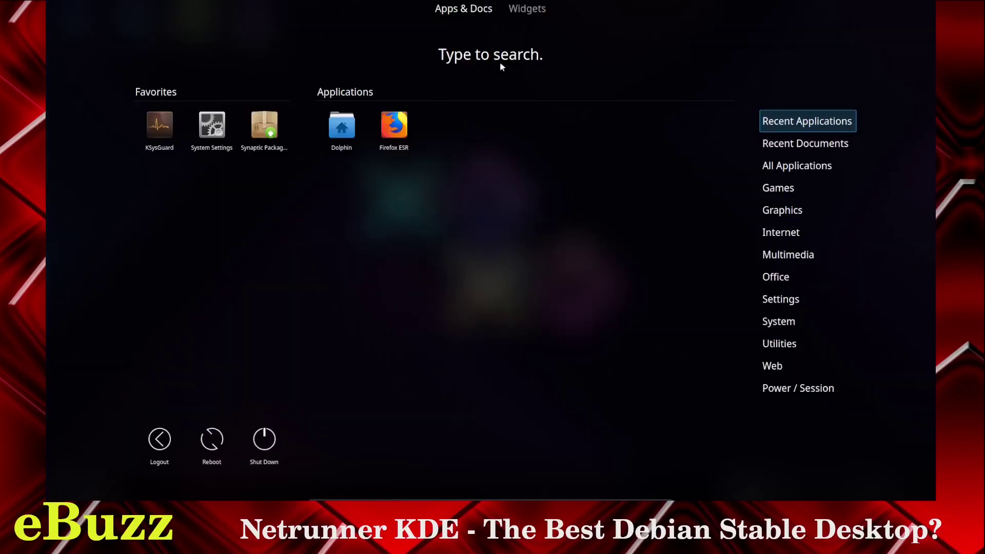
{"action": "type", "text": "software"}
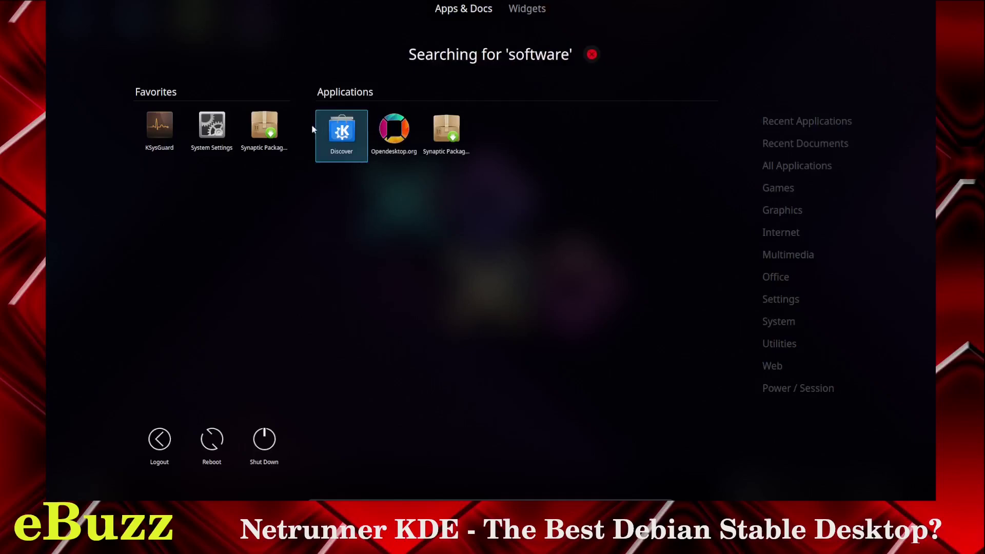
{"action": "left_click", "coordinate": [334, 124]}
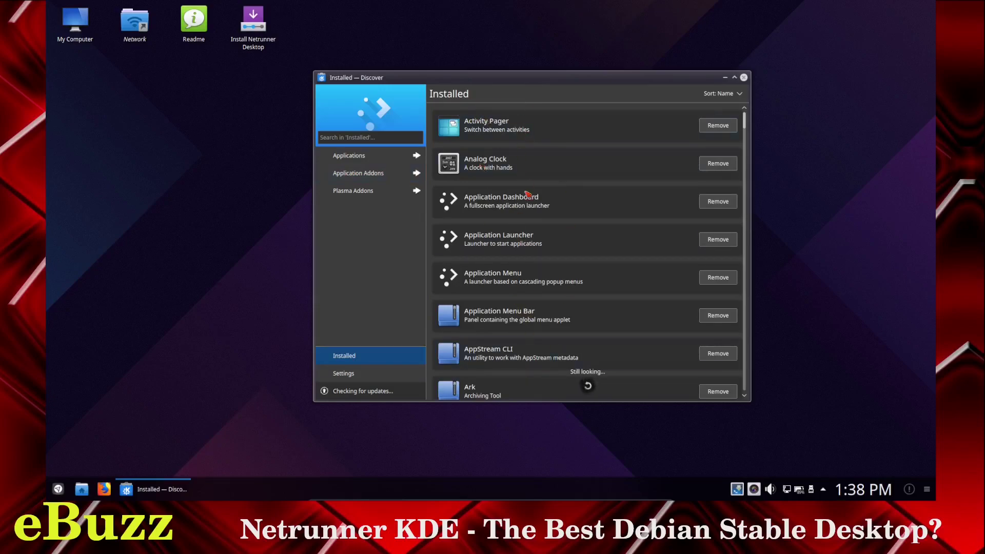
{"action": "left_click", "coordinate": [744, 236]}
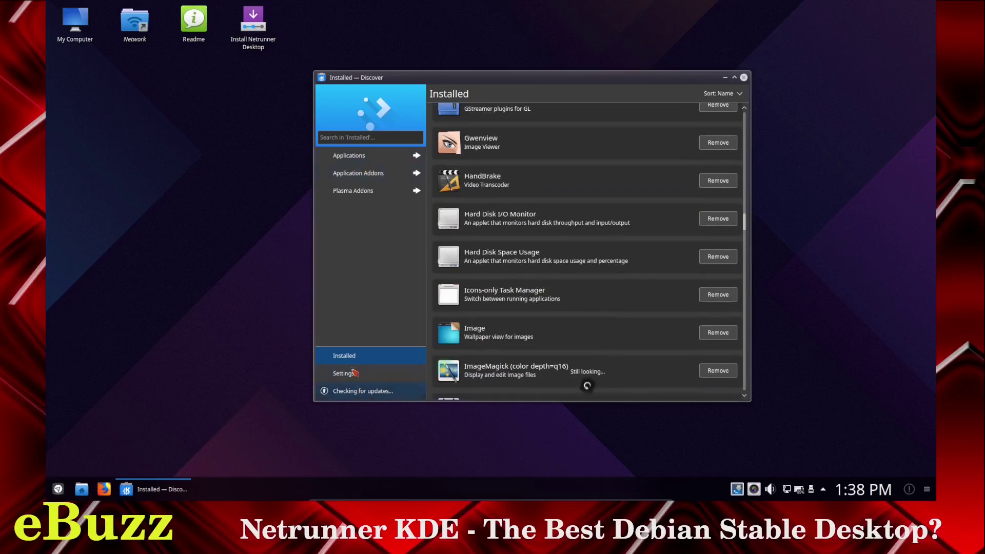
{"action": "left_click", "coordinate": [351, 377]}
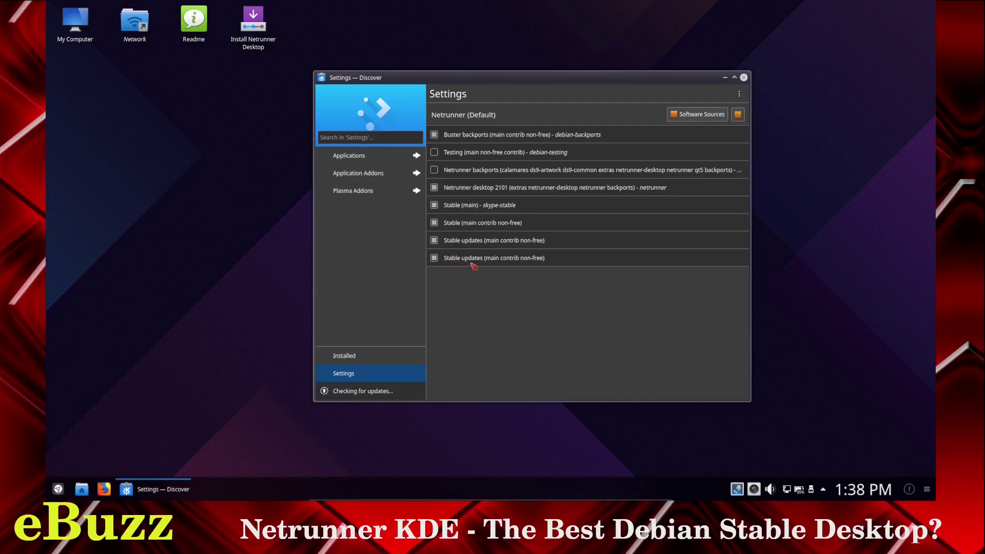
Step: Search Discover's Applications catalogue for 'obs', then close Discover
{"action": "left_click", "coordinate": [348, 156]}
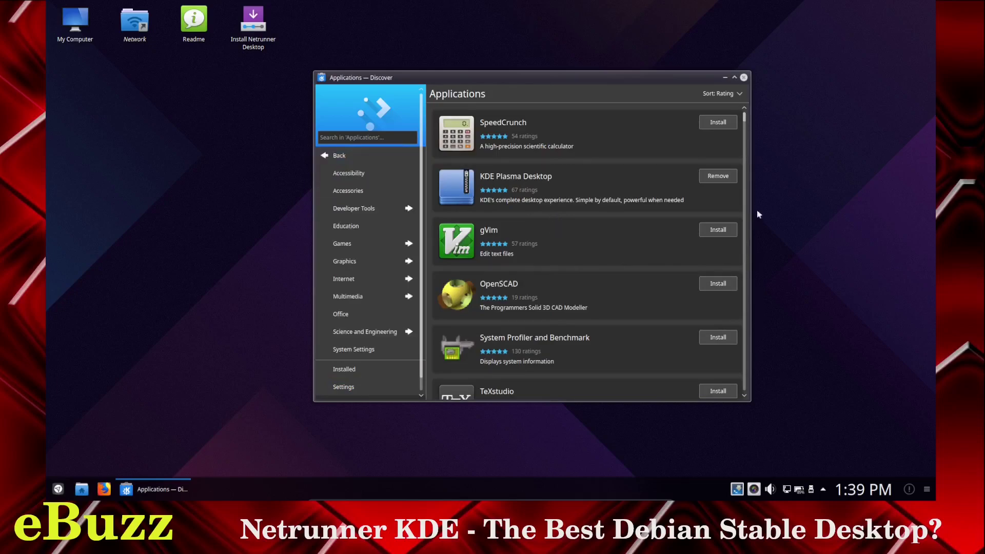
{"action": "left_click", "coordinate": [357, 138]}
{"action": "type", "text": "obs"}
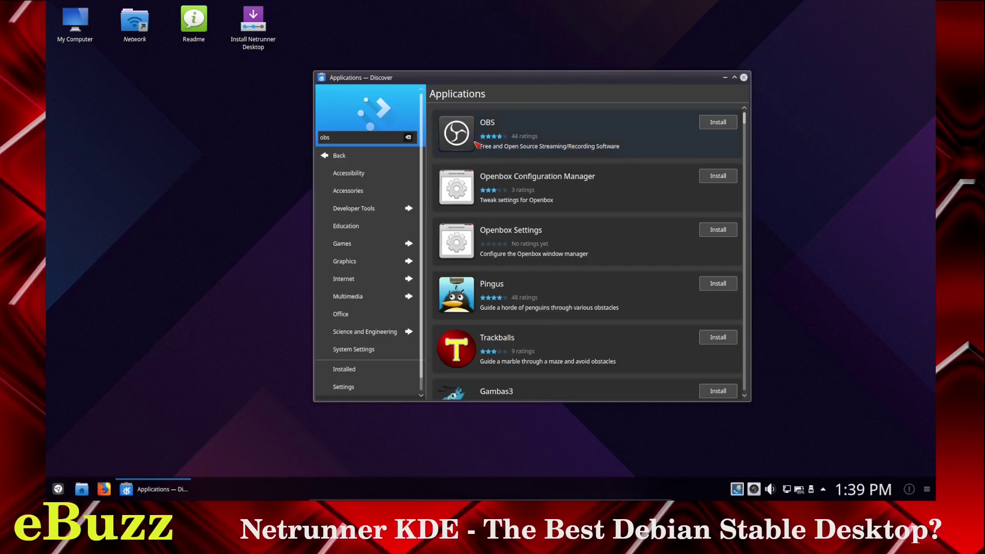
{"action": "left_click", "coordinate": [744, 78]}
Step: Launch Synaptic, centre and enlarge its window, and search packages for 'obs'
{"action": "left_click", "coordinate": [57, 489]}
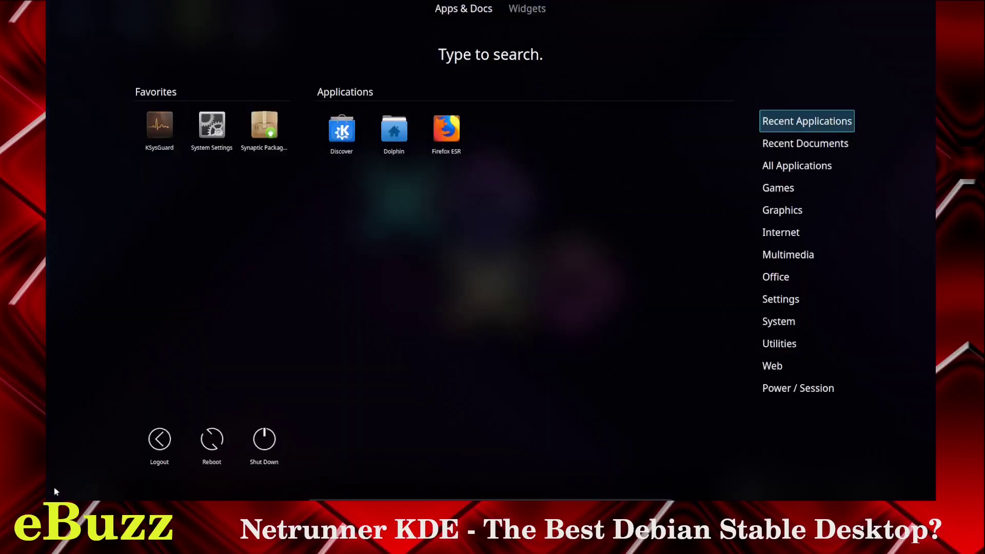
{"action": "left_click", "coordinate": [263, 131]}
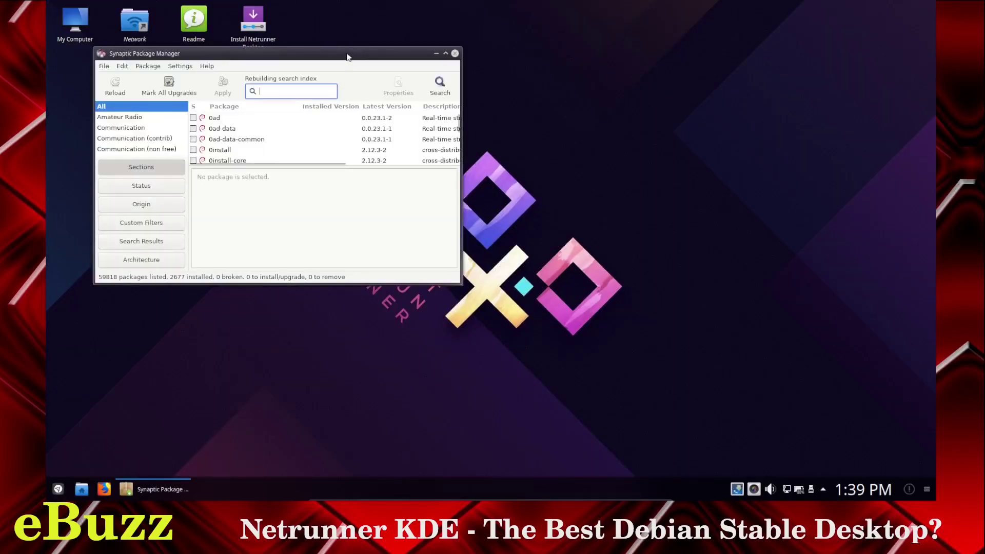
{"action": "left_click_drag", "start_coordinate": [348, 52], "coordinate": [501, 78]}
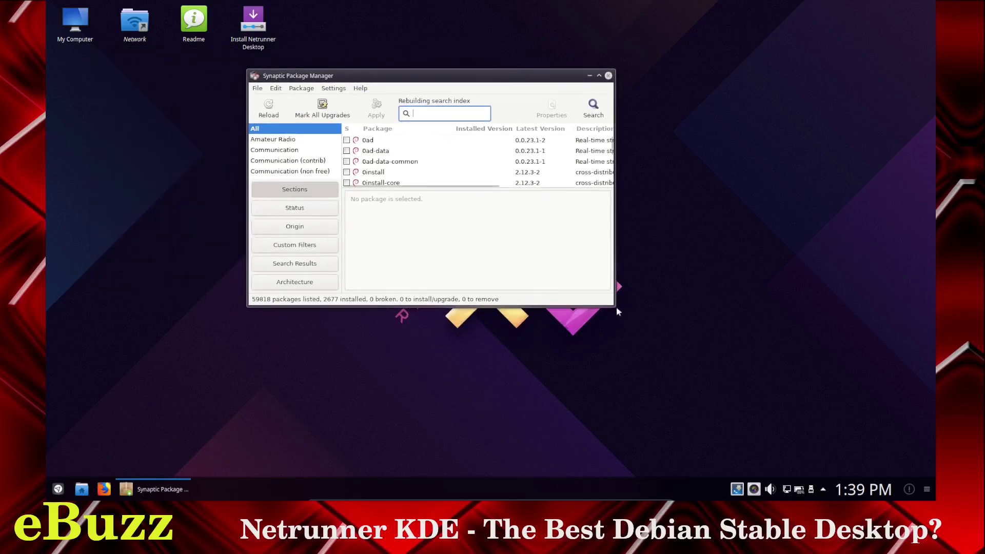
{"action": "left_click_drag", "start_coordinate": [614, 305], "coordinate": [687, 382]}
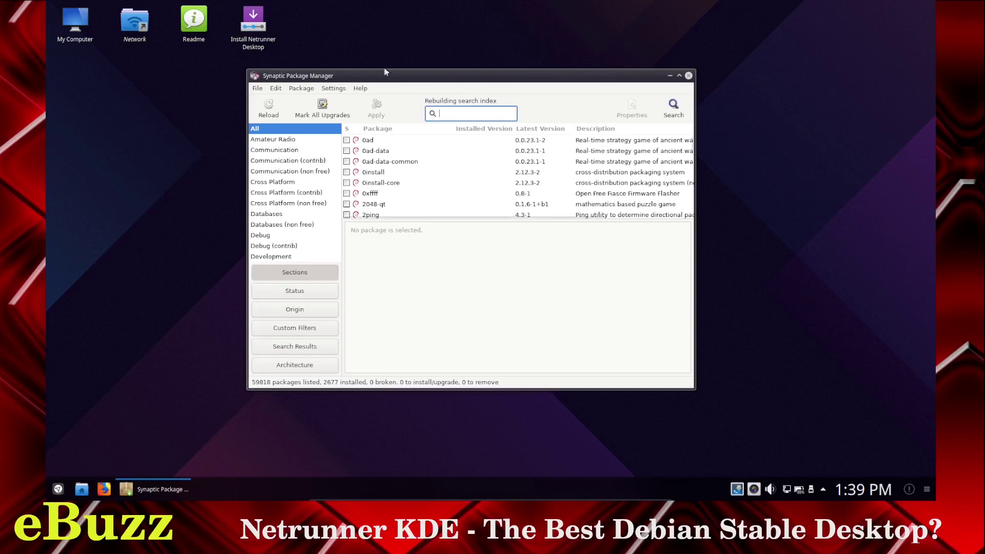
{"action": "left_click", "coordinate": [456, 112]}
{"action": "type", "text": "obs"}
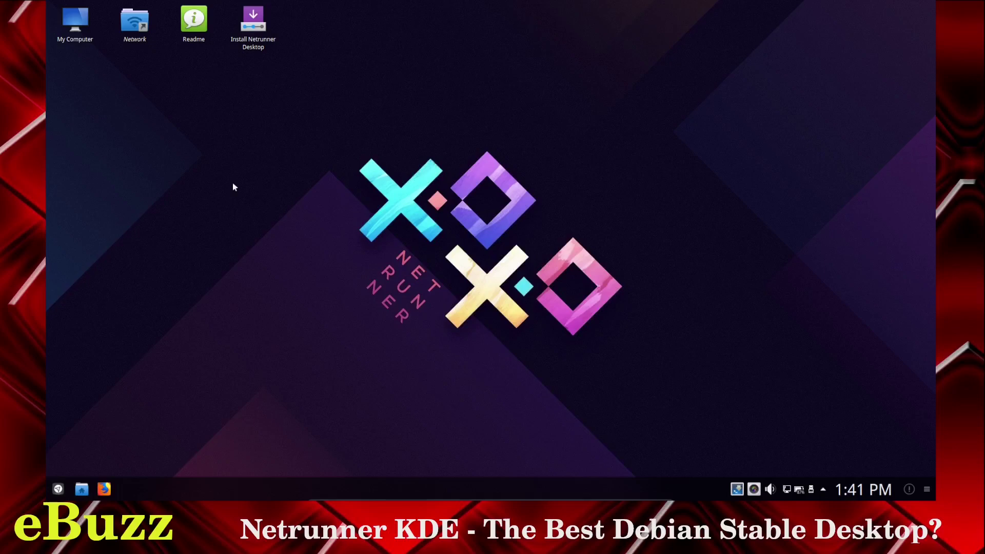
Step: Launch KSysGuard, enlarge its window to inspect the System Load graphs, then quit it
{"action": "left_click", "coordinate": [59, 490]}
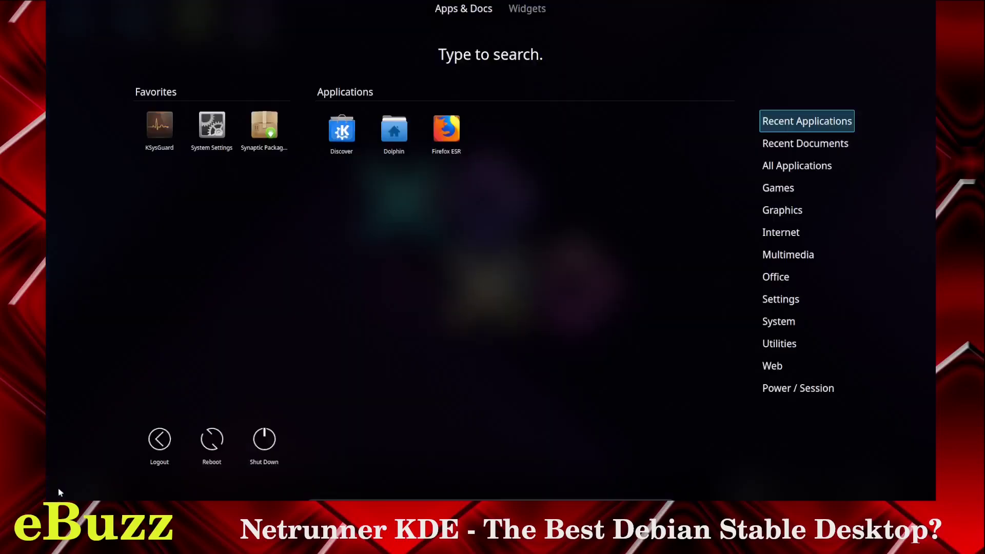
{"action": "left_click", "coordinate": [159, 132]}
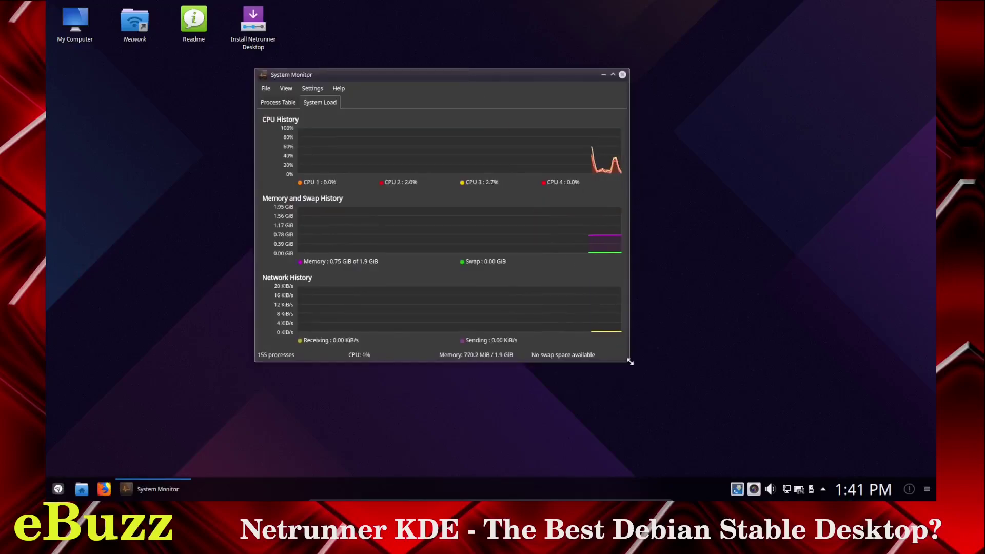
{"action": "left_click_drag", "start_coordinate": [629, 362], "coordinate": [705, 410]}
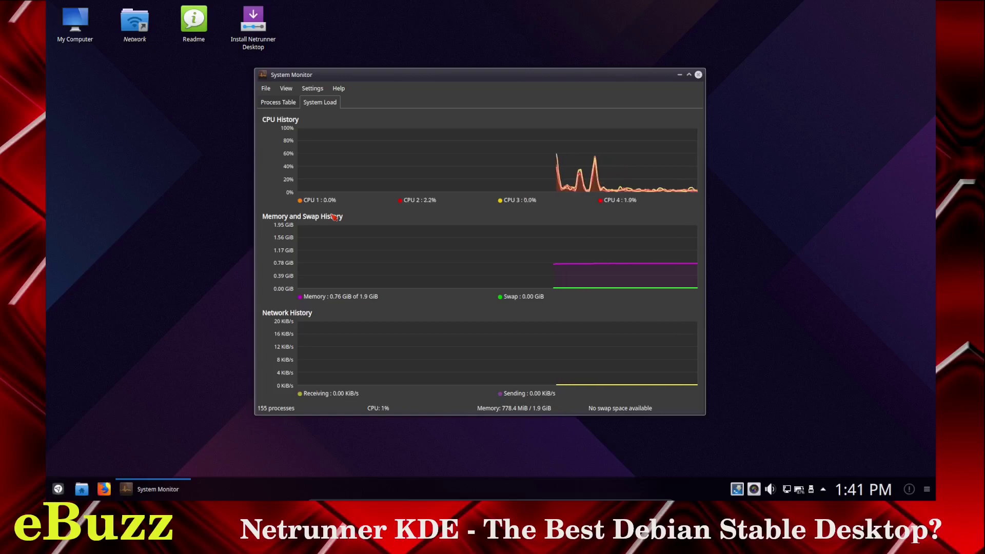
{"action": "key", "text": "ctrl+q"}
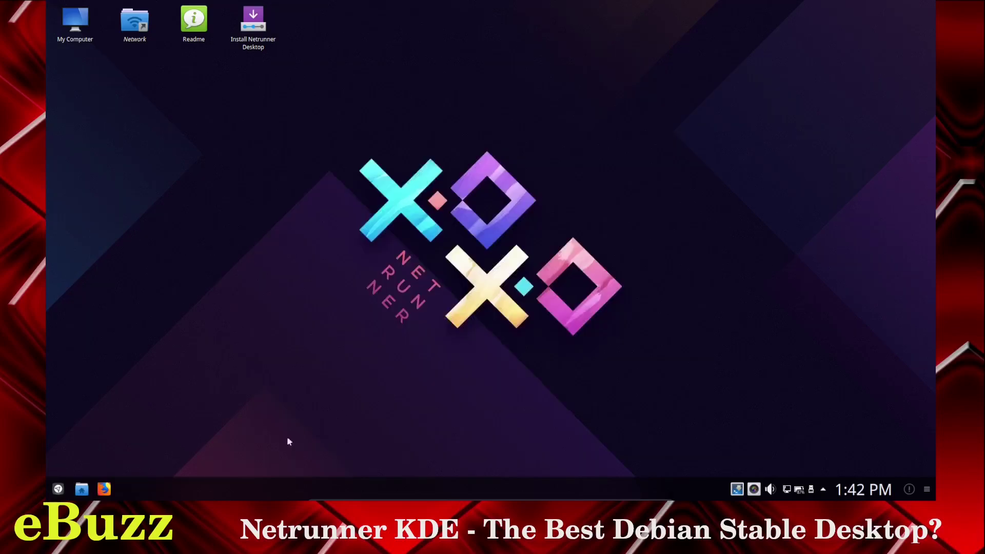
Step: Start Update Manager from the launcher's System category so it begins finding updates
{"action": "left_click", "coordinate": [58, 489]}
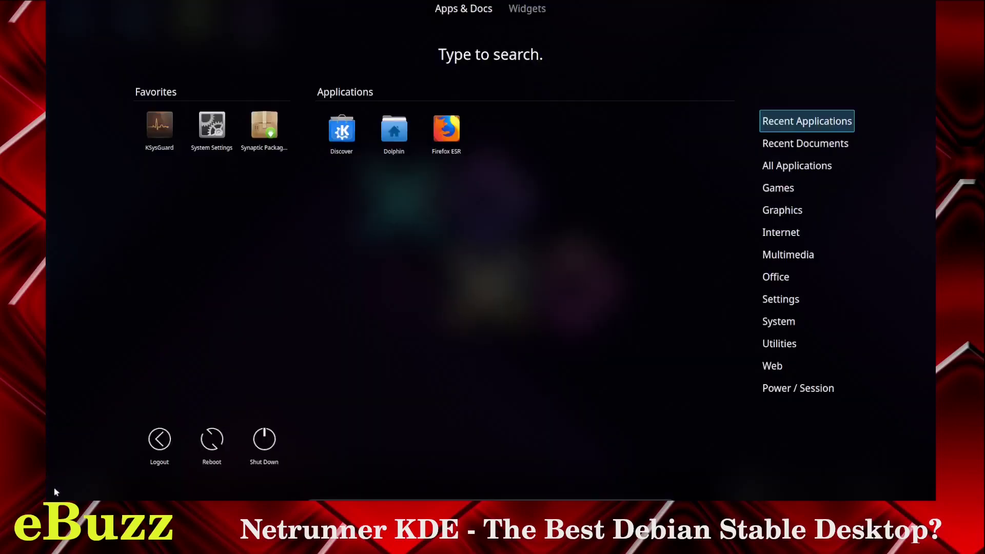
{"action": "mouse_move", "coordinate": [778, 327]}
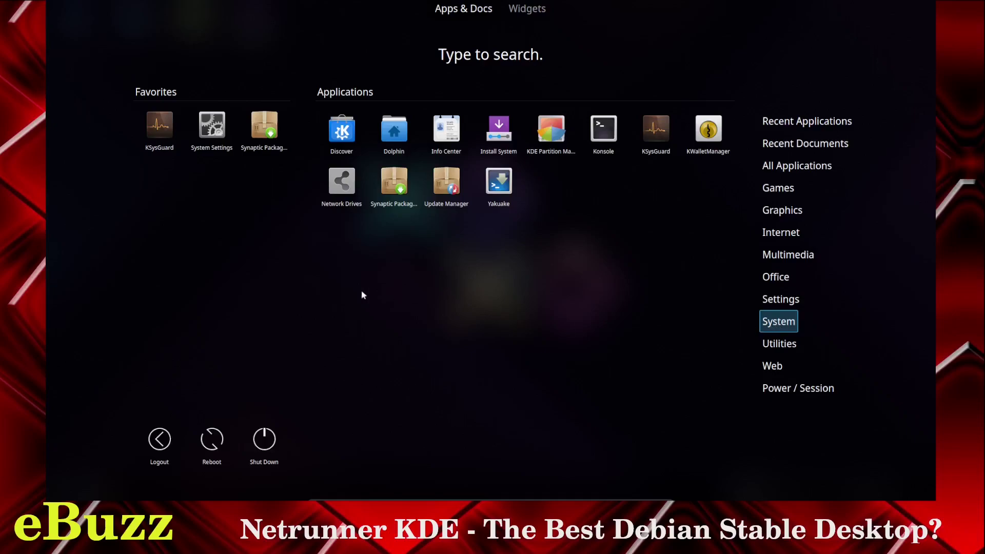
{"action": "left_click", "coordinate": [444, 182]}
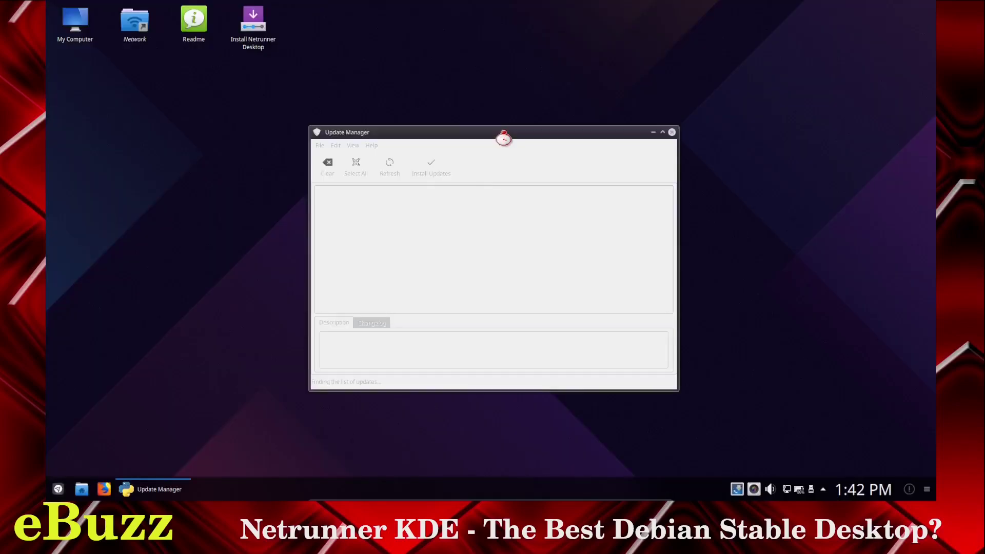